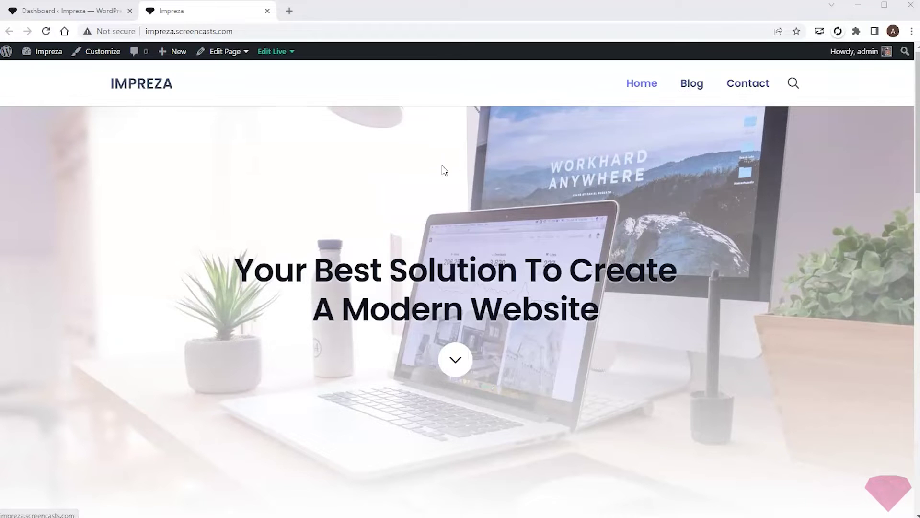
Scroll down the live Impreza home page toward the footer and back up.
scroll(441, 168, "down", 8)
scroll(557, 194, "down", 10)
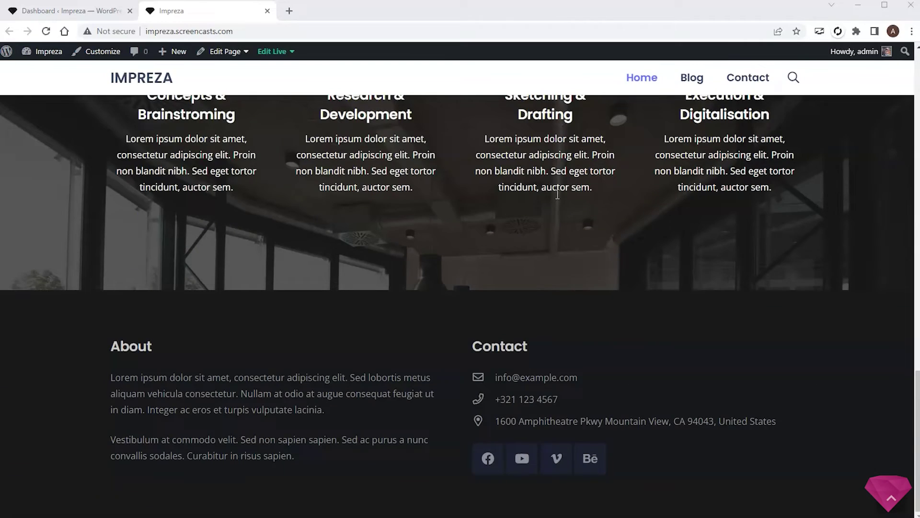
scroll(488, 205, "up", 20)
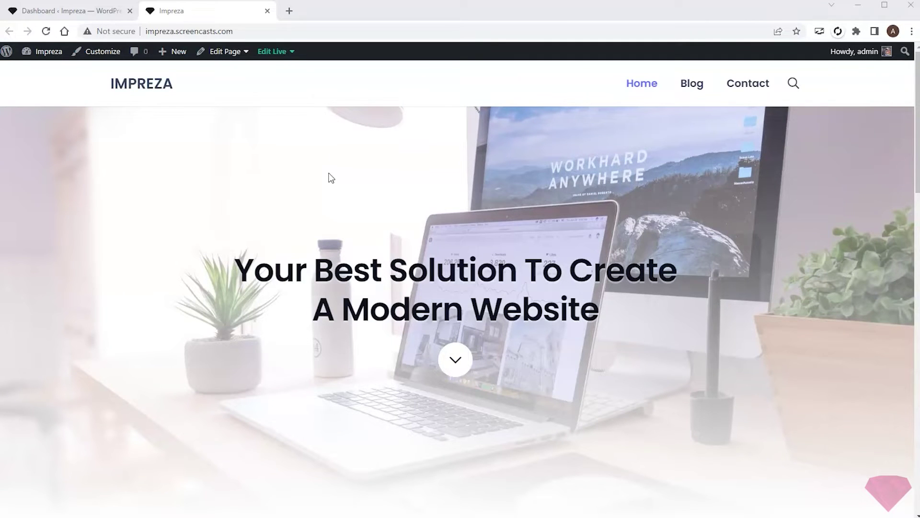
Search Add New plugins for 'Polylang', then install and activate it.
left_click(72, 10)
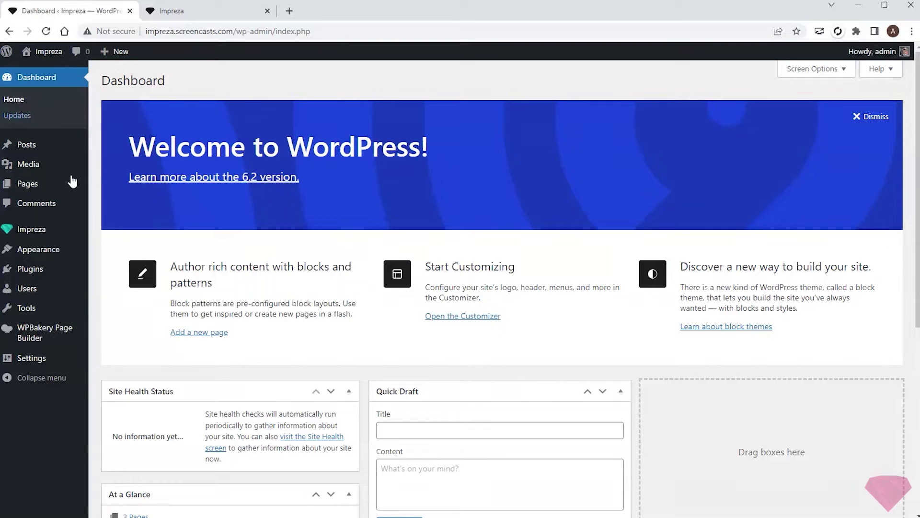
mouse_move(35, 269)
left_click(124, 288)
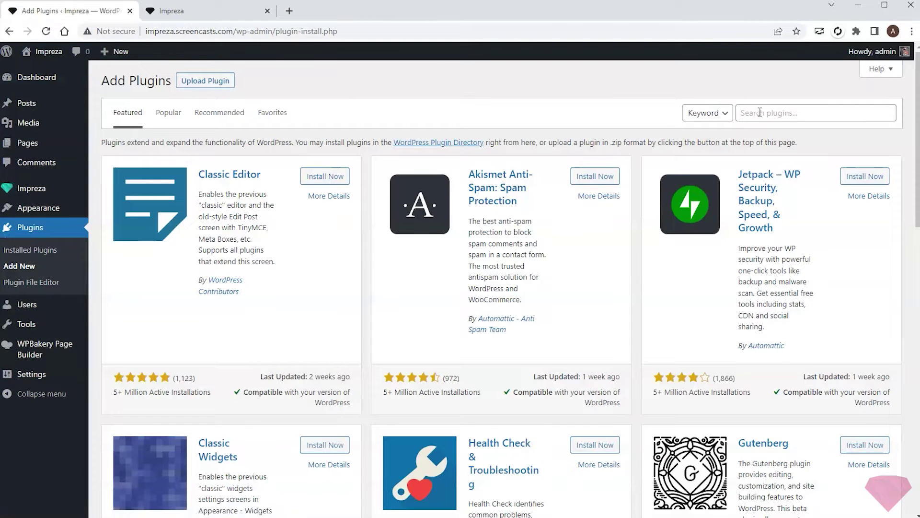
left_click(763, 112)
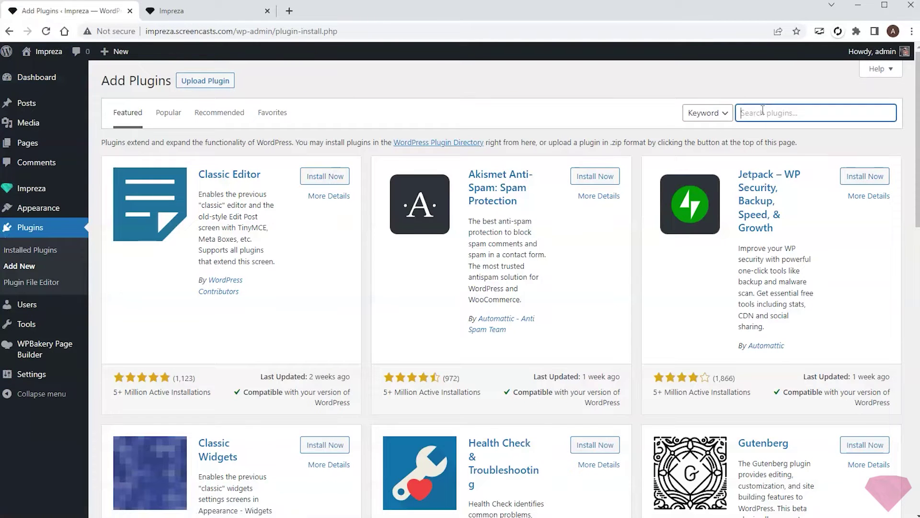
type("Polylang")
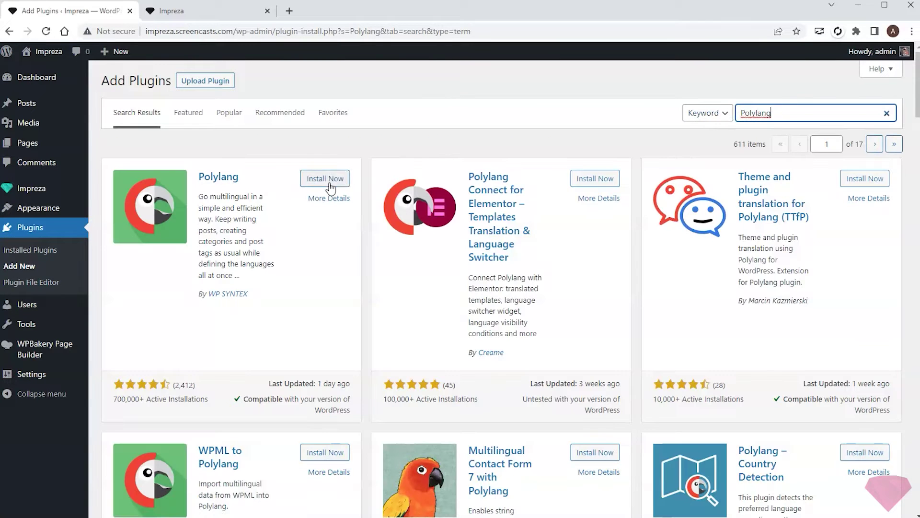
left_click(325, 181)
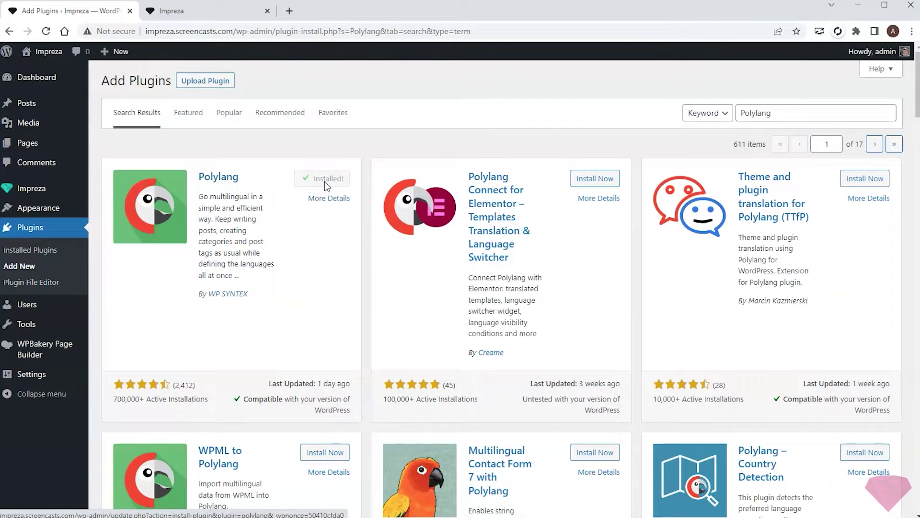
left_click(326, 182)
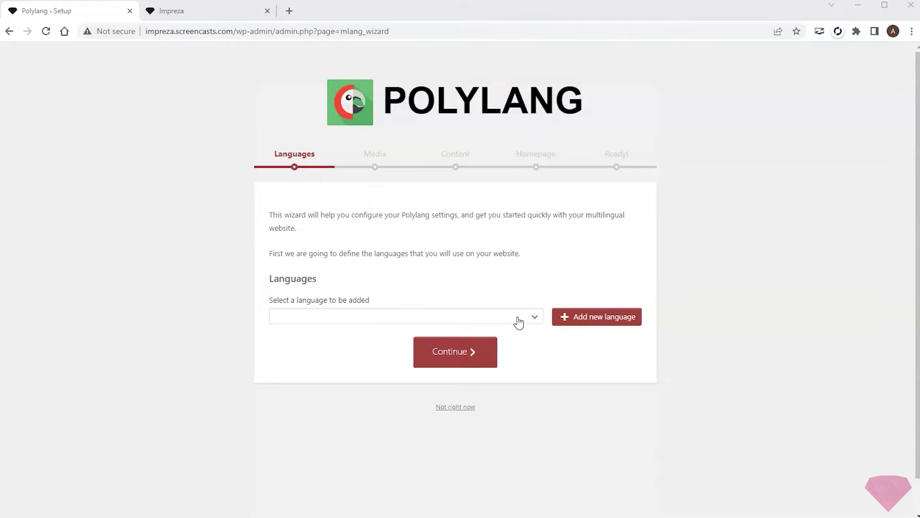
Add English (en_US) and Deutsch (de_DE) as site languages in the Polylang wizard.
left_click(534, 324)
key("e")
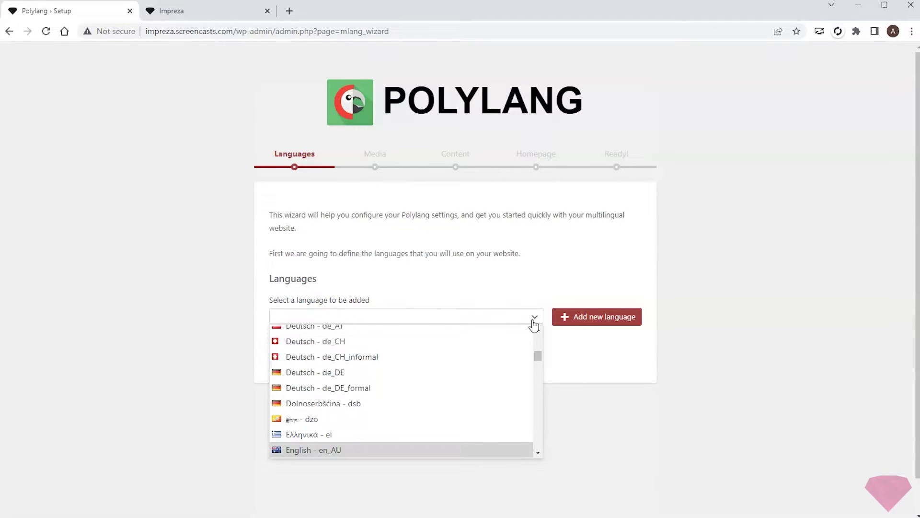
scroll(384, 369, "down", 1)
scroll(347, 395, "down", 1)
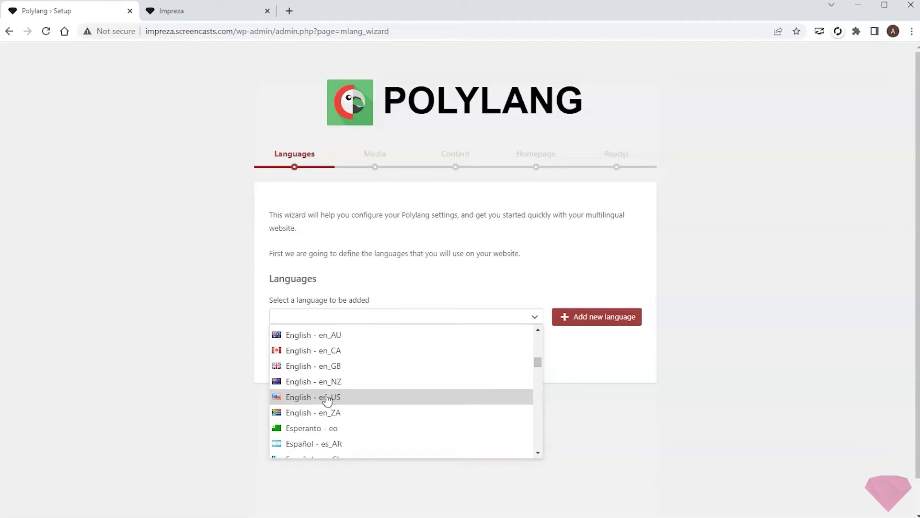
left_click(329, 397)
left_click(569, 320)
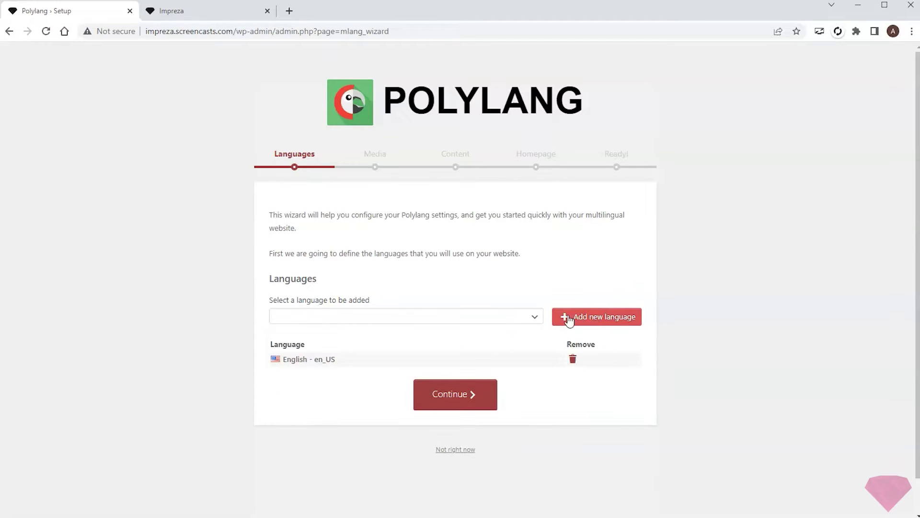
left_click(512, 318)
key("d")
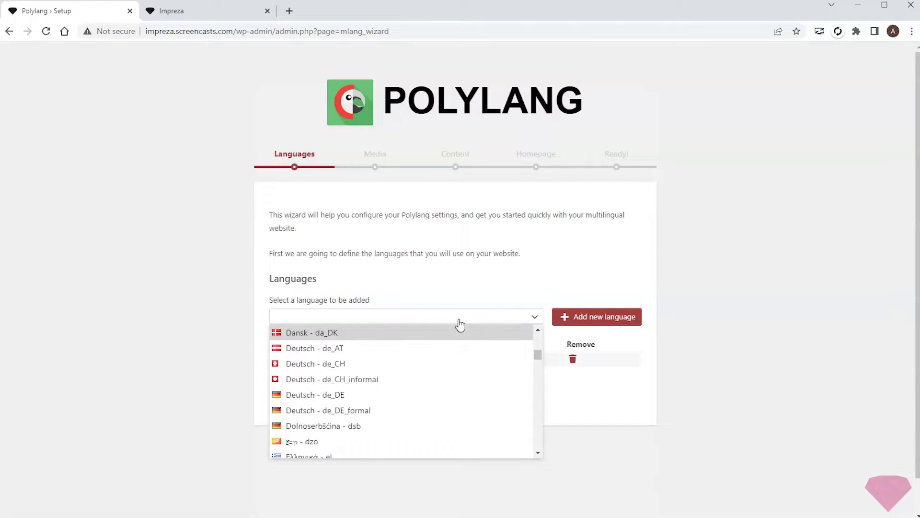
left_click(315, 396)
left_click(581, 324)
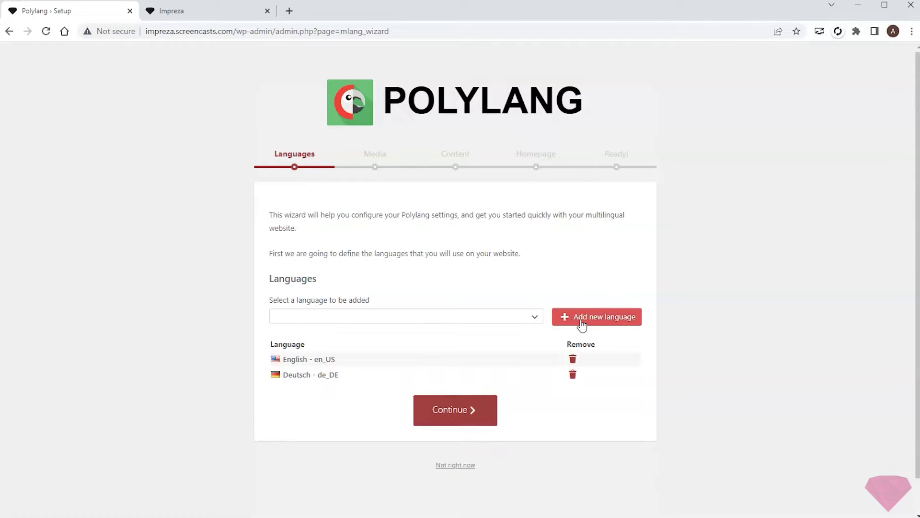
Finish the wizard, assigning English to existing content and preparing the German home page.
left_click(459, 410)
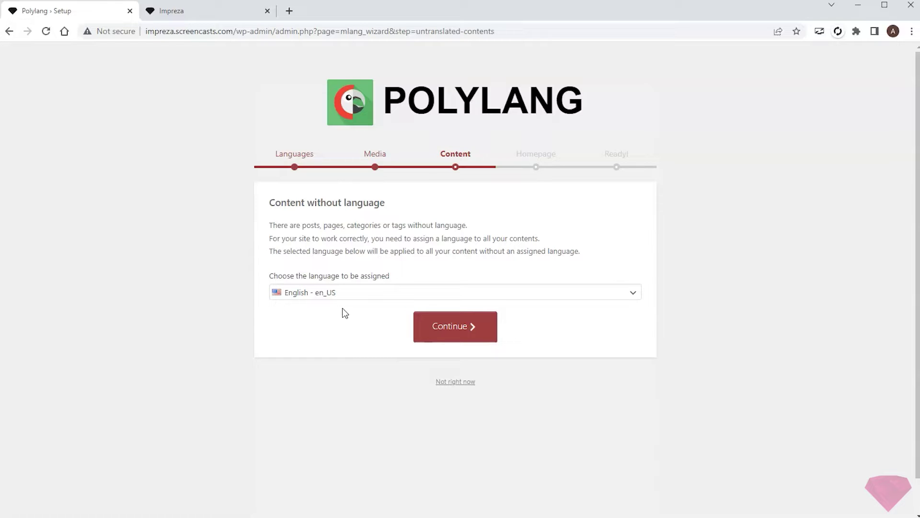
left_click(459, 326)
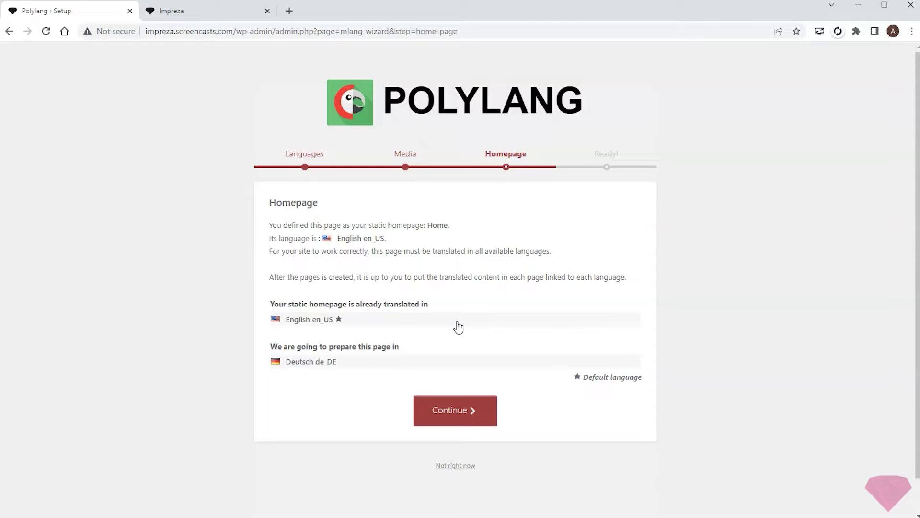
left_click(468, 411)
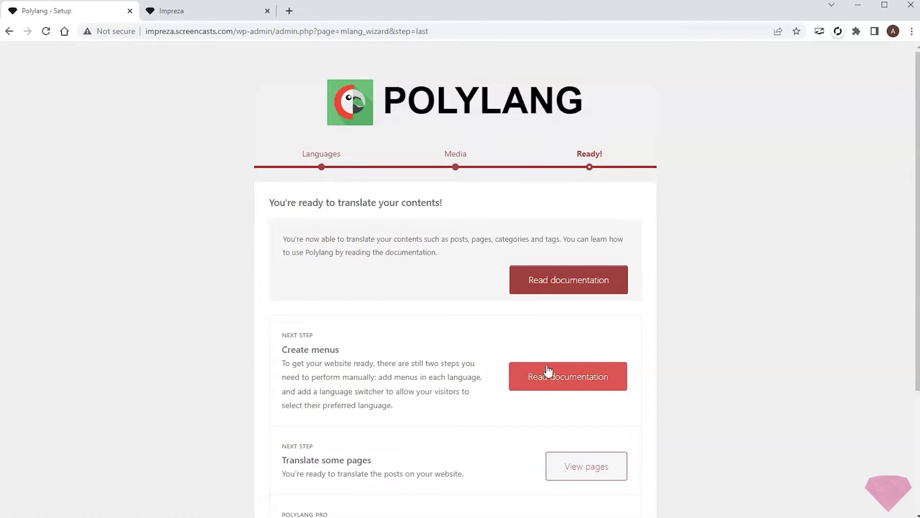
scroll(545, 370, "down", 3)
left_click(348, 454)
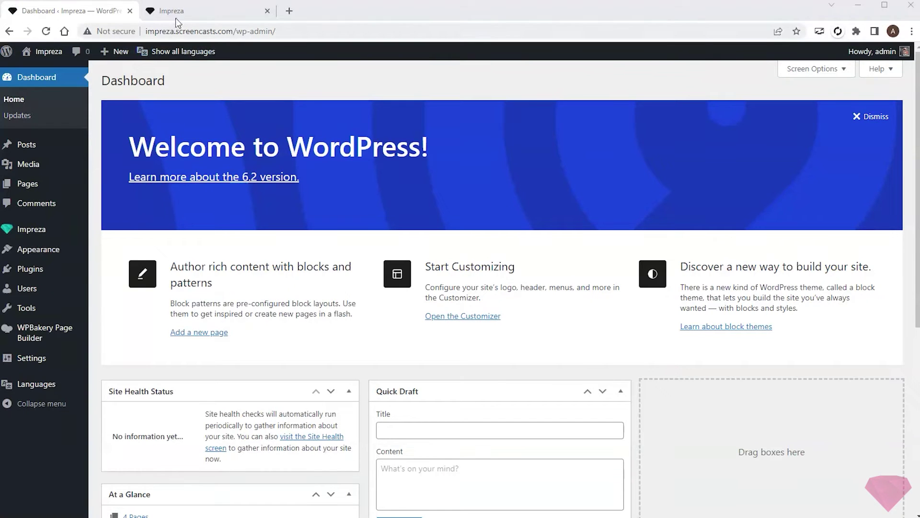
Check the live home page, then open the Impreza Header layout for editing.
left_click(180, 13)
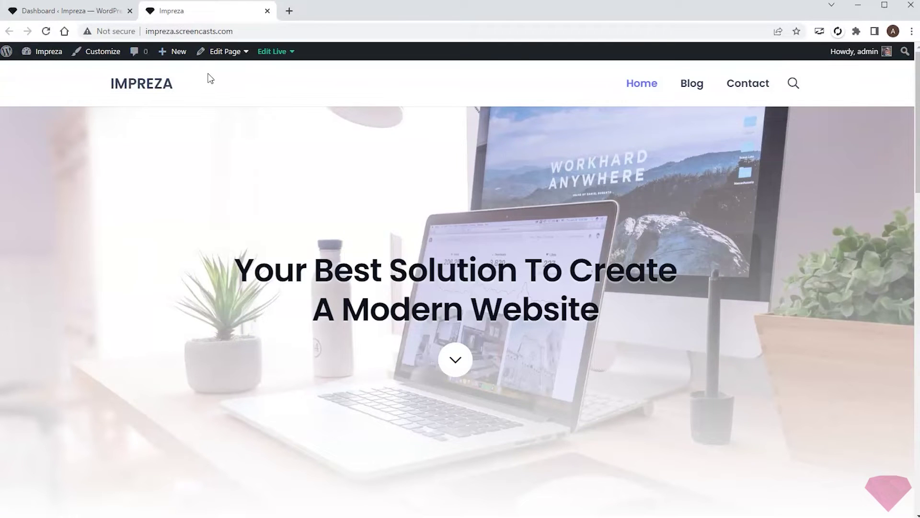
left_click(84, 11)
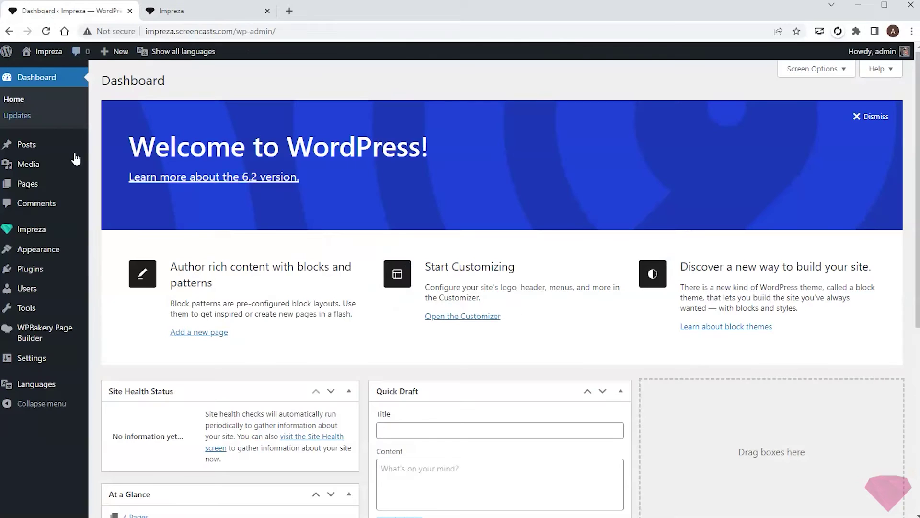
mouse_move(35, 230)
left_click(123, 264)
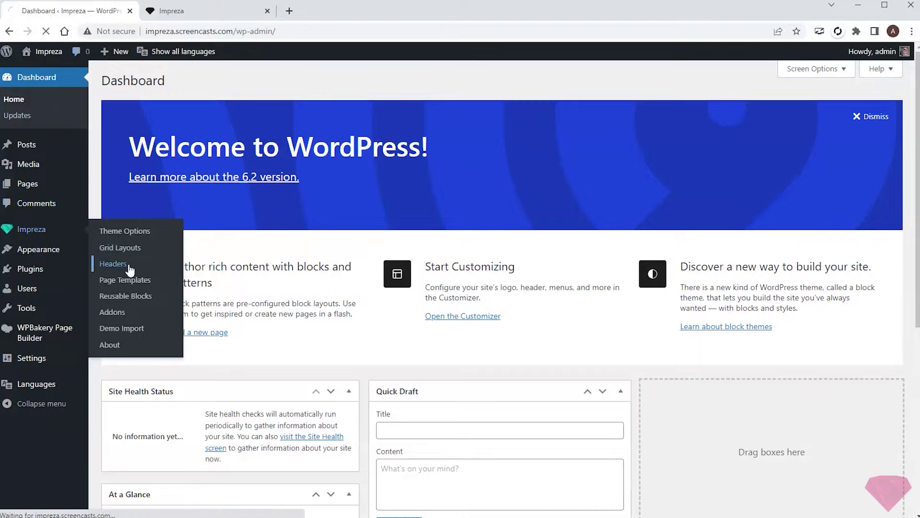
left_click(144, 167)
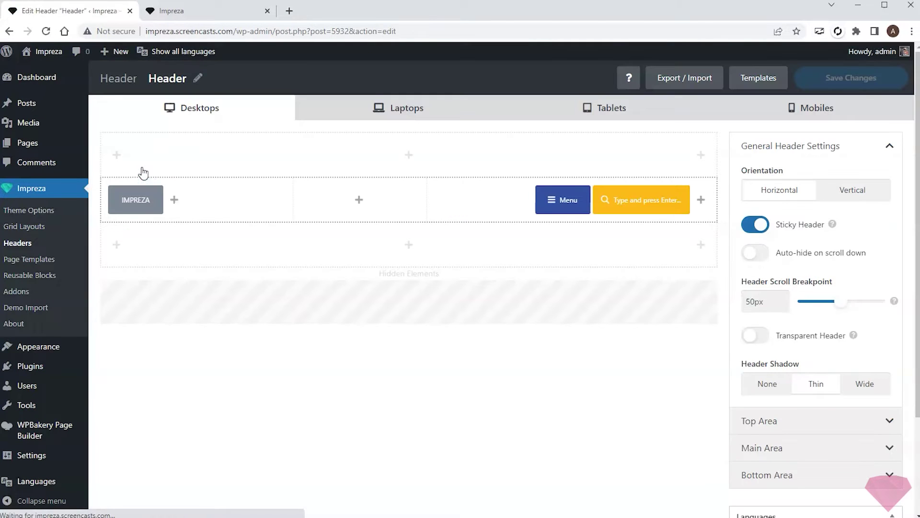
Add a Dropdown beside the IMPREZA logo showing the Language switcher, and save the header.
left_click(174, 200)
left_click(515, 208)
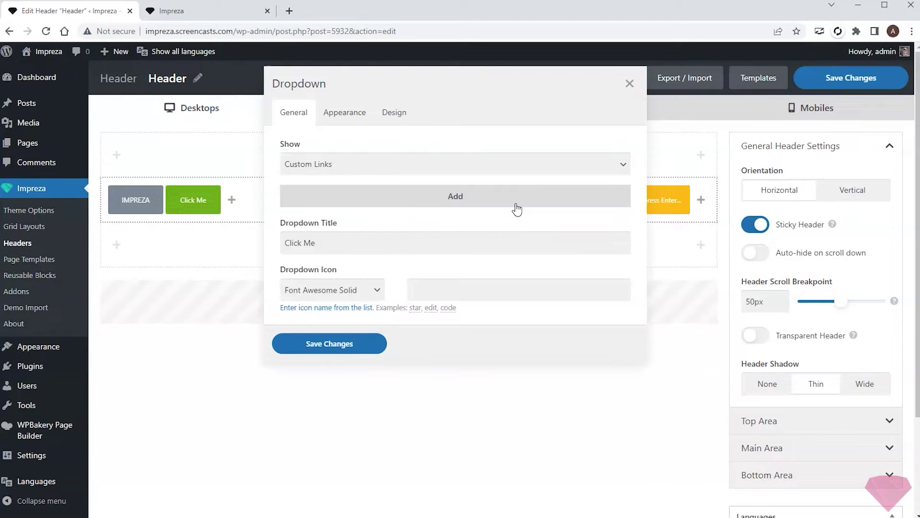
left_click(457, 171)
left_click(338, 203)
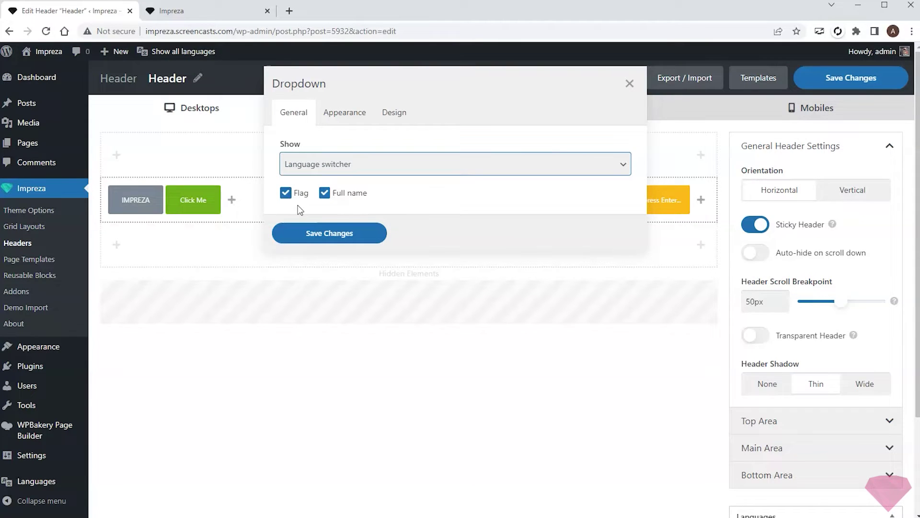
left_click(337, 237)
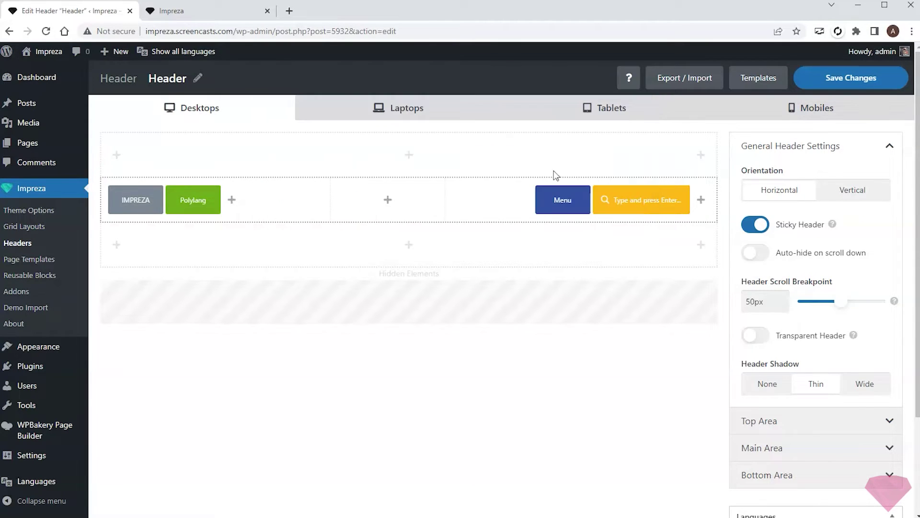
left_click(841, 77)
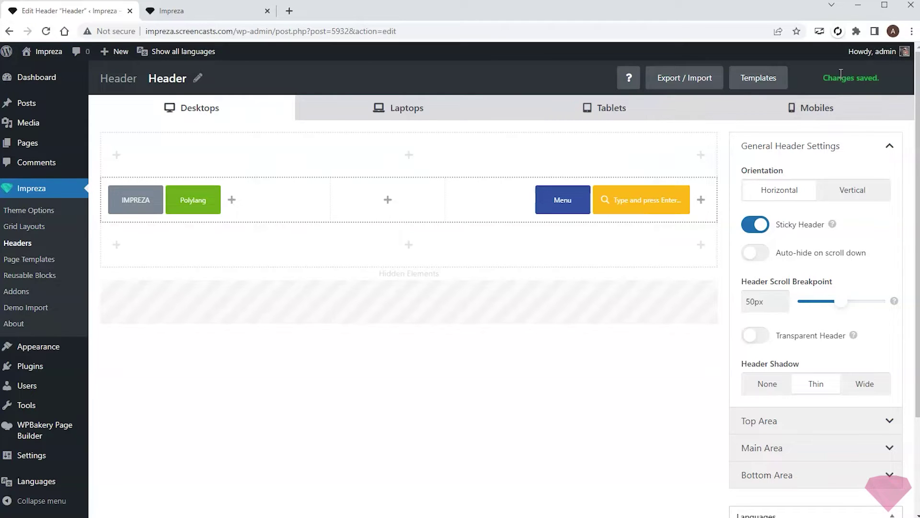
Reload the front page and use the new language switcher to view the empty German home page.
left_click(186, 11)
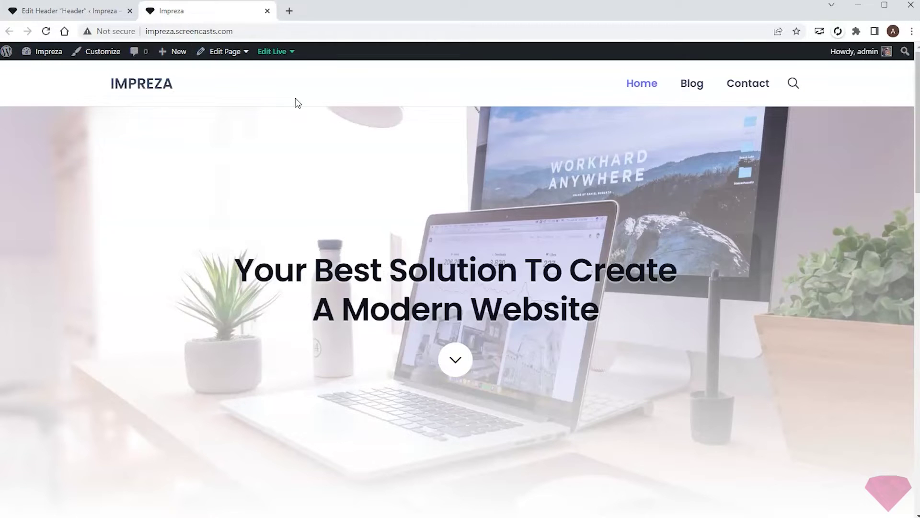
key("F5")
left_click(218, 85)
left_click(217, 102)
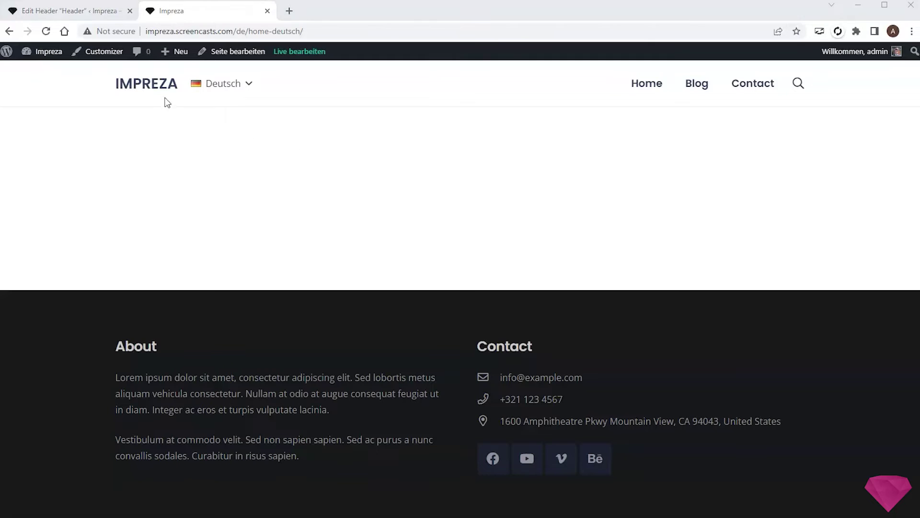
left_click(68, 11)
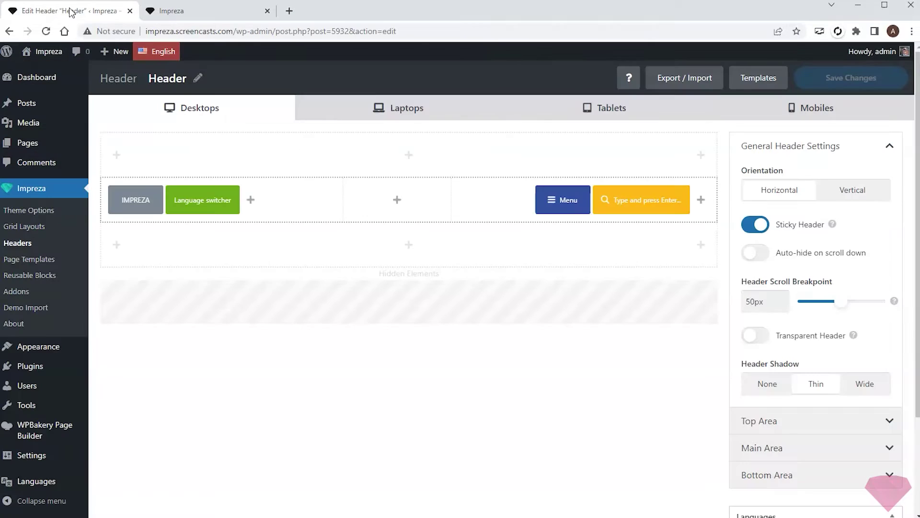
Copy the English Home page's raw Text-tab content into the Home - Deutsch page builder.
left_click(27, 140)
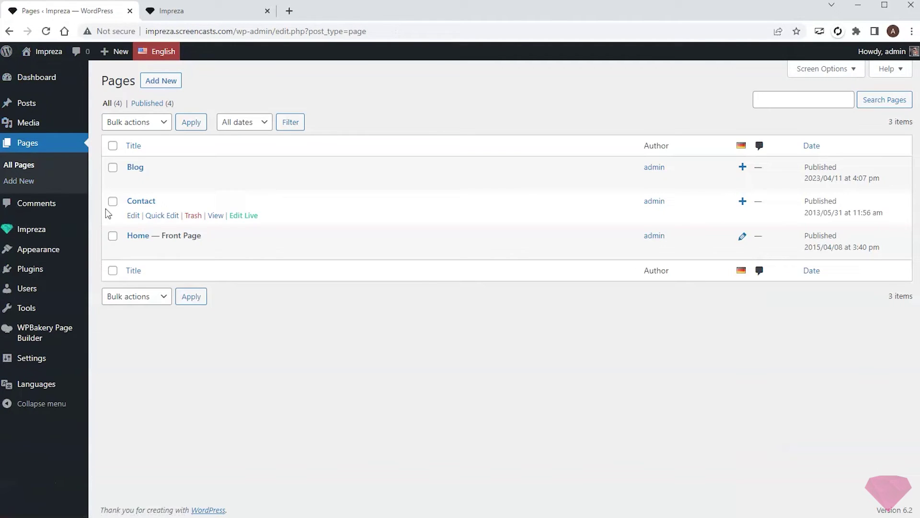
left_click(145, 238)
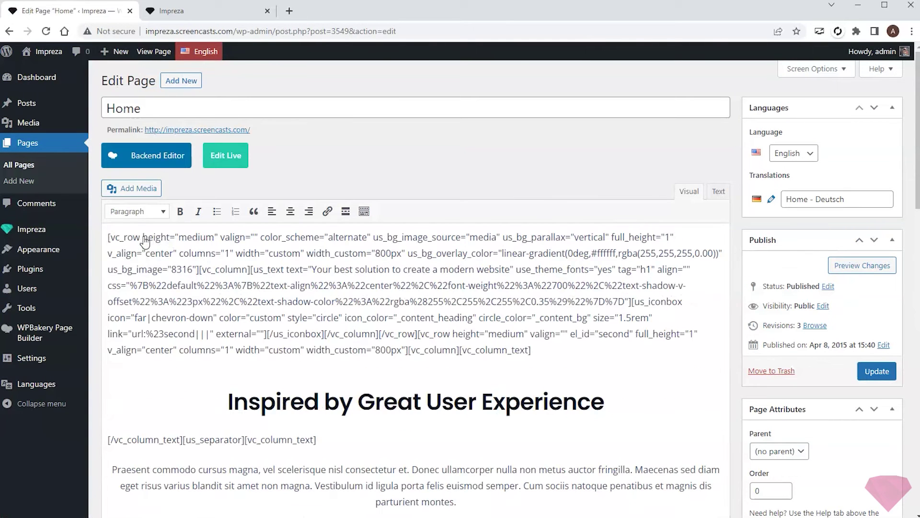
left_click(716, 192)
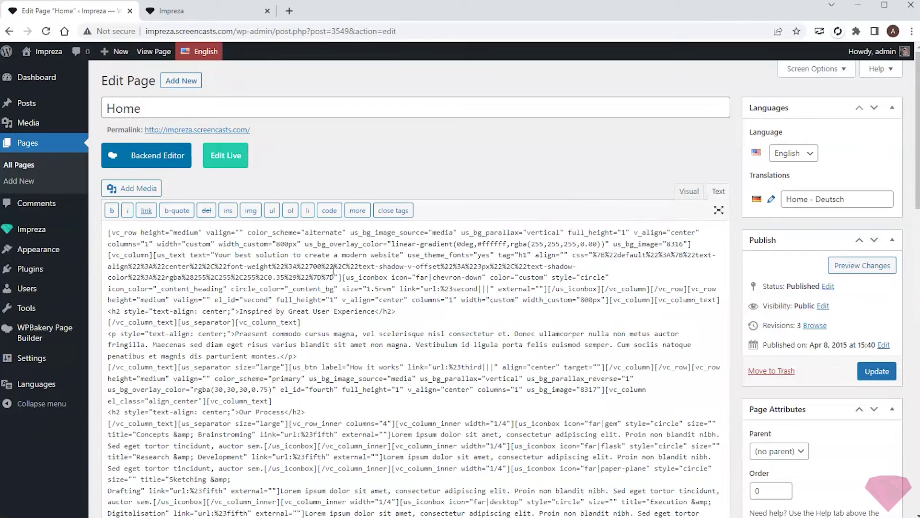
key("ctrl+a")
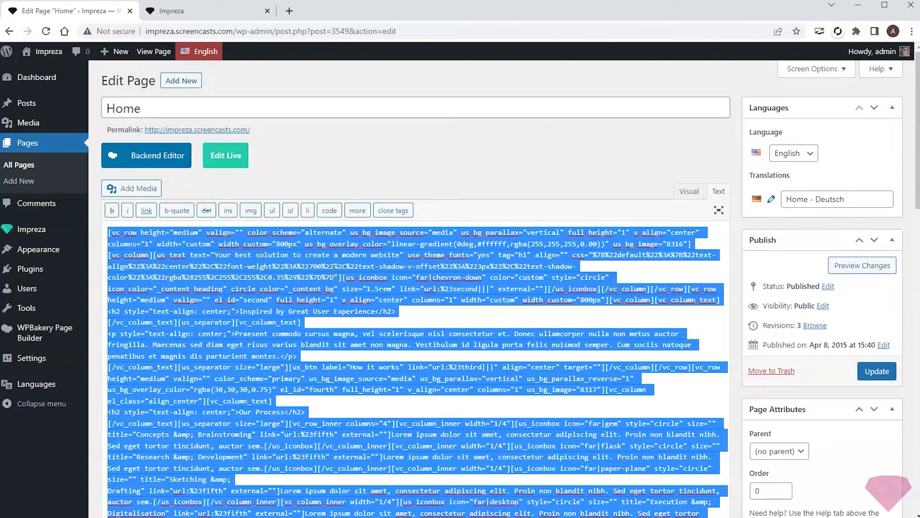
left_click(474, 158)
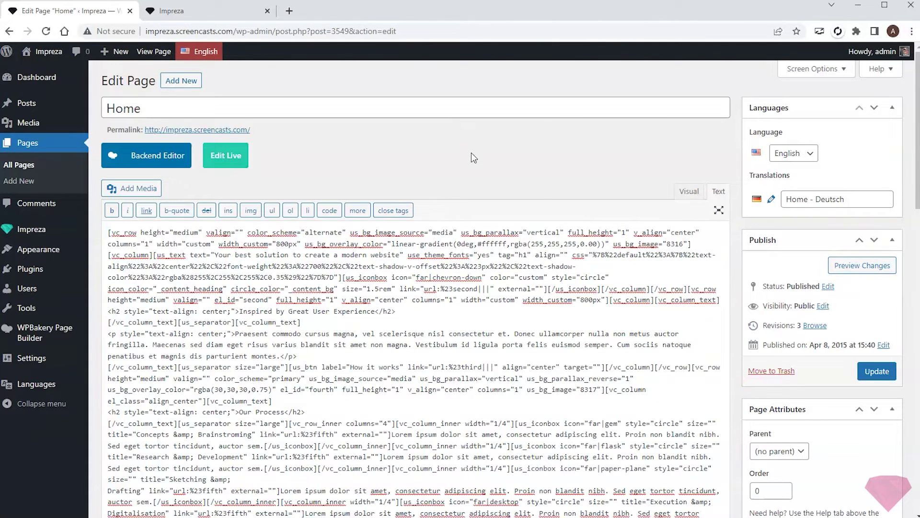
left_click(770, 199)
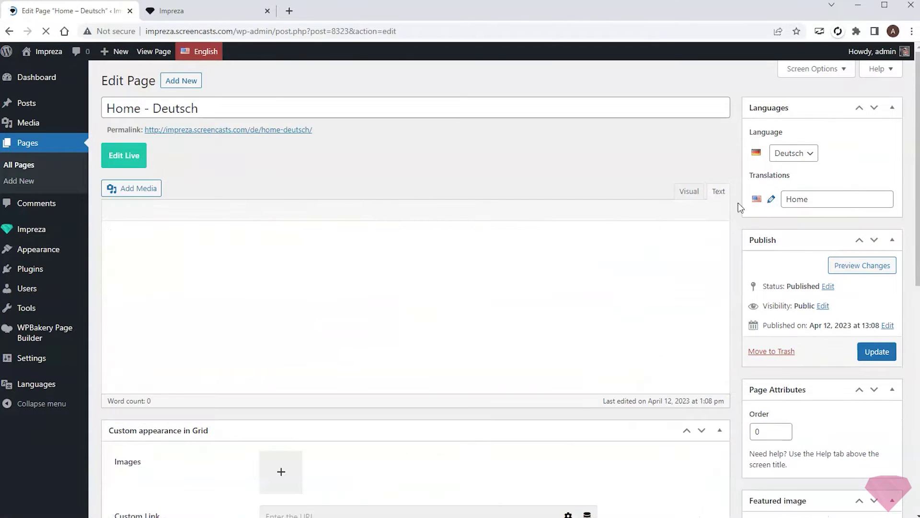
left_click(151, 152)
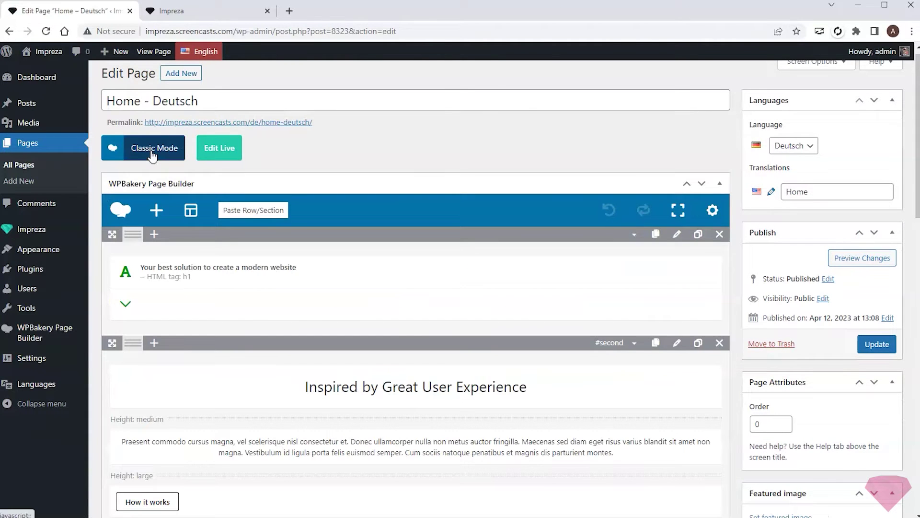
Retitle the German page 'Startseite', update it, and open Edit Live in a new tab.
triple_click(284, 99)
type("Startseite")
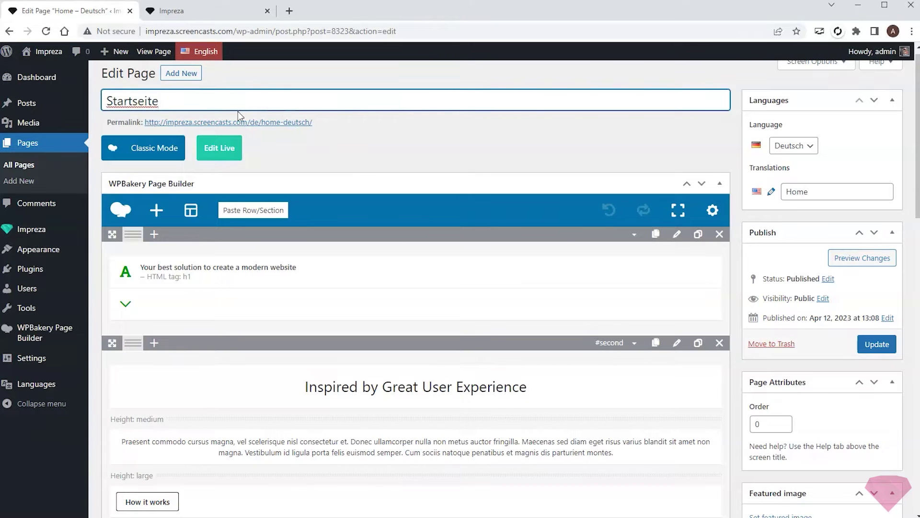
left_click(878, 344)
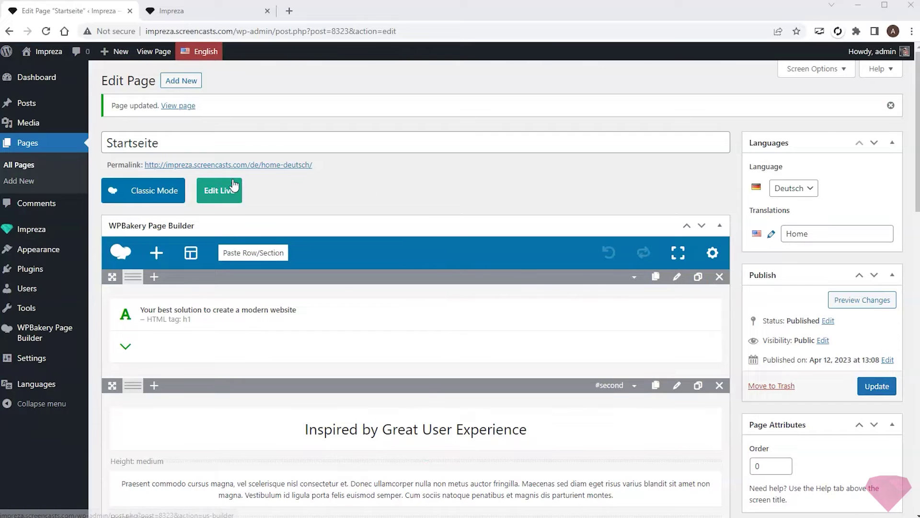
right_click(218, 189)
left_click(250, 193)
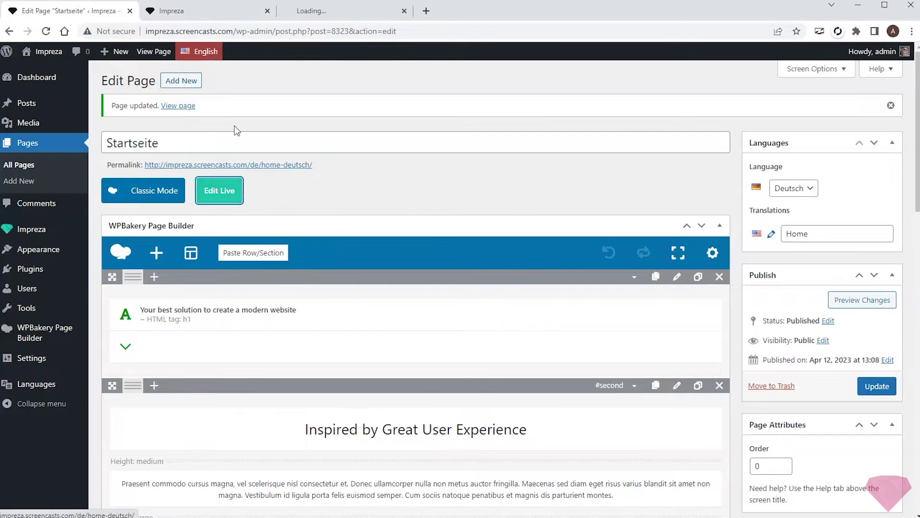
left_click(338, 12)
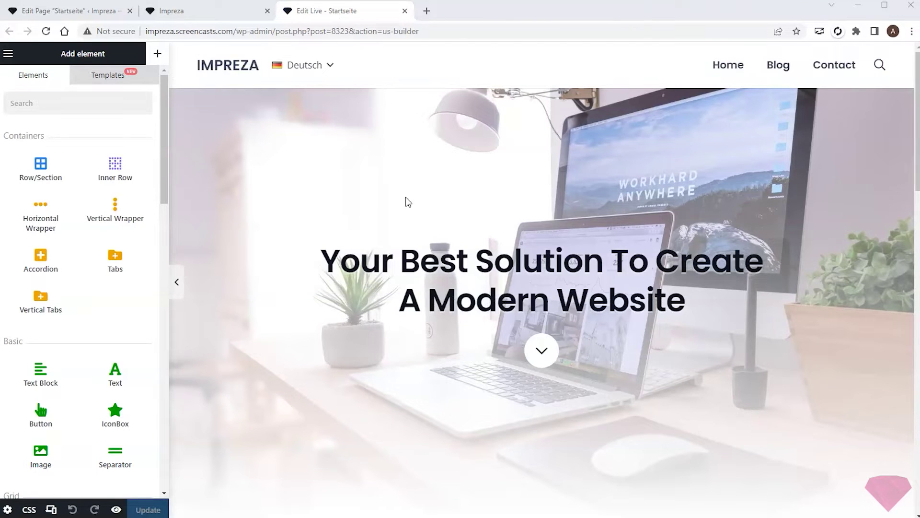
Replace the hero heading and user-experience heading with German text, 'Inspiriert von großer Benutzererfahrung'.
left_click(467, 273)
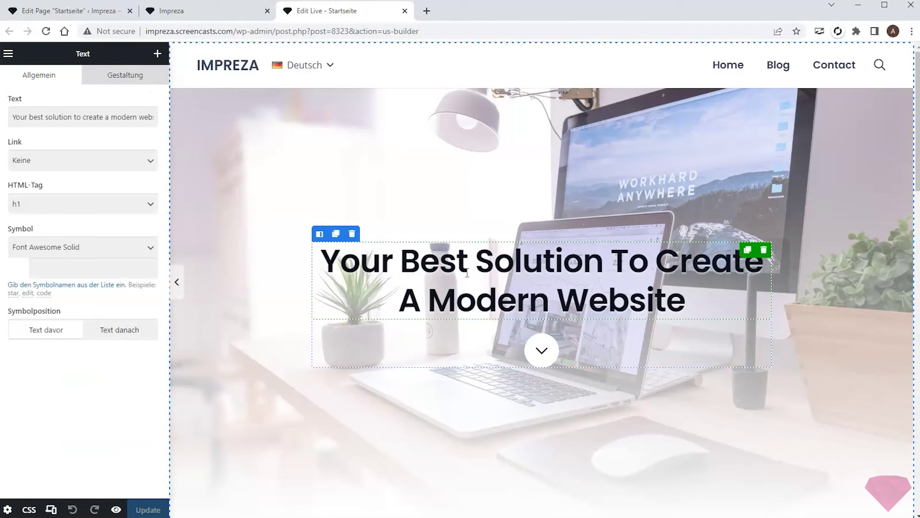
left_click(82, 116)
key("ctrl+a")
type("Ihre beste Lösung für die Erstellung einer modernen Website")
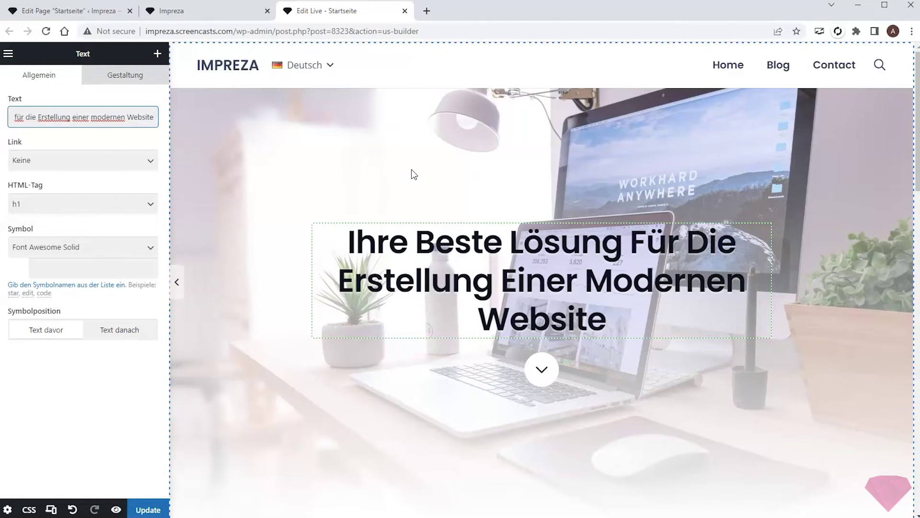
scroll(414, 174, "down", 10)
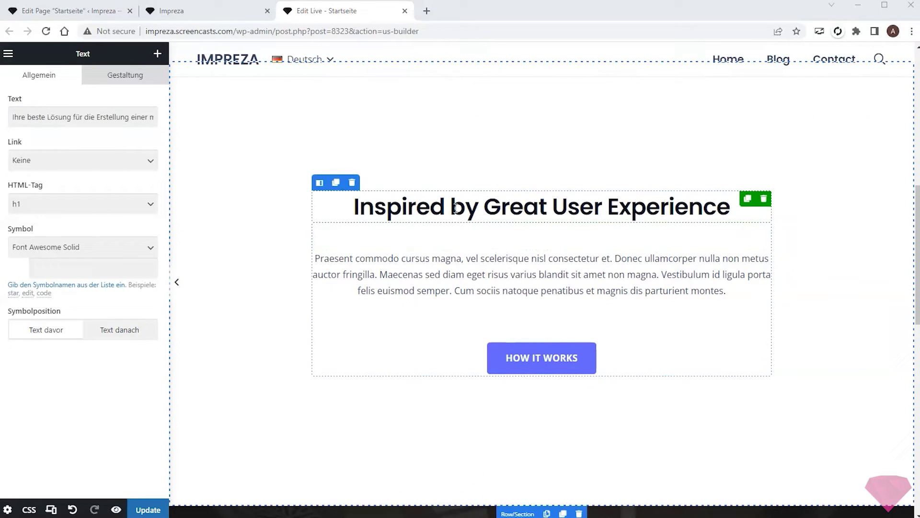
left_click(541, 206)
triple_click(111, 222)
type("Inspiriert von großer Benutzererfahrung")
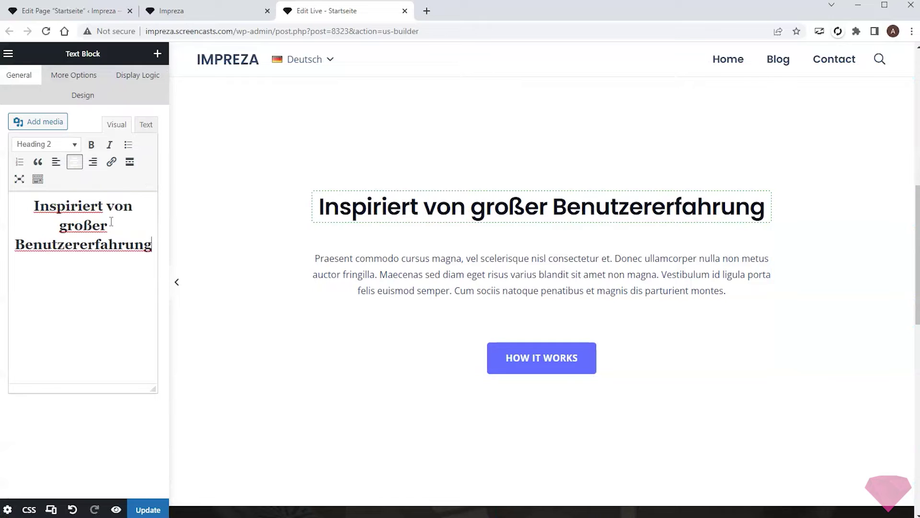
Relabel the button 'Wie es funktioniert', retitle Our Process 'Unser Arbeitsprozess', and save.
left_click(542, 357)
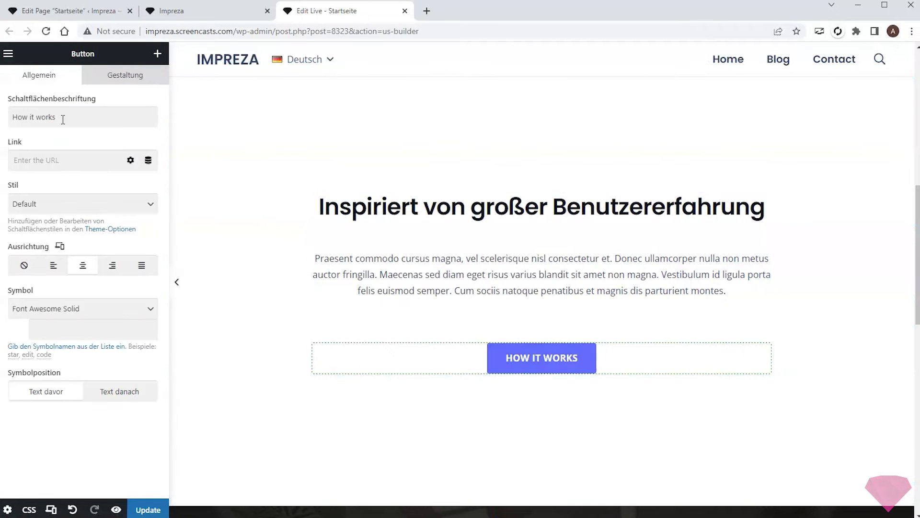
triple_click(61, 117)
type("Wie es funktioniert")
scroll(528, 205, "down", 9)
left_click(542, 165)
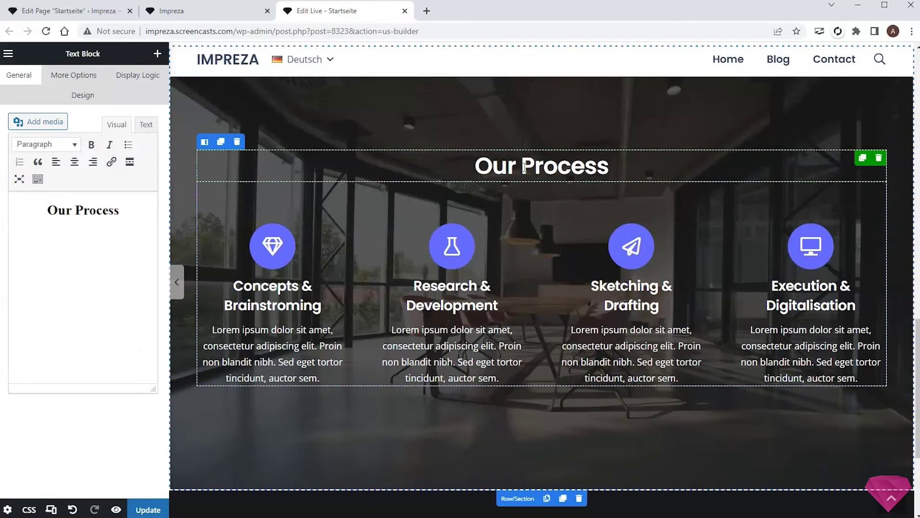
triple_click(109, 206)
type("Unser Arbeitsprozess")
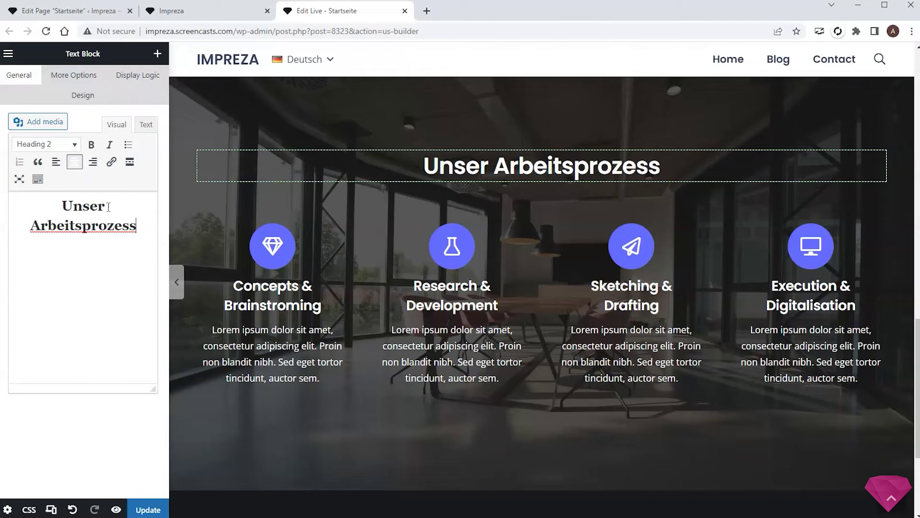
left_click(154, 510)
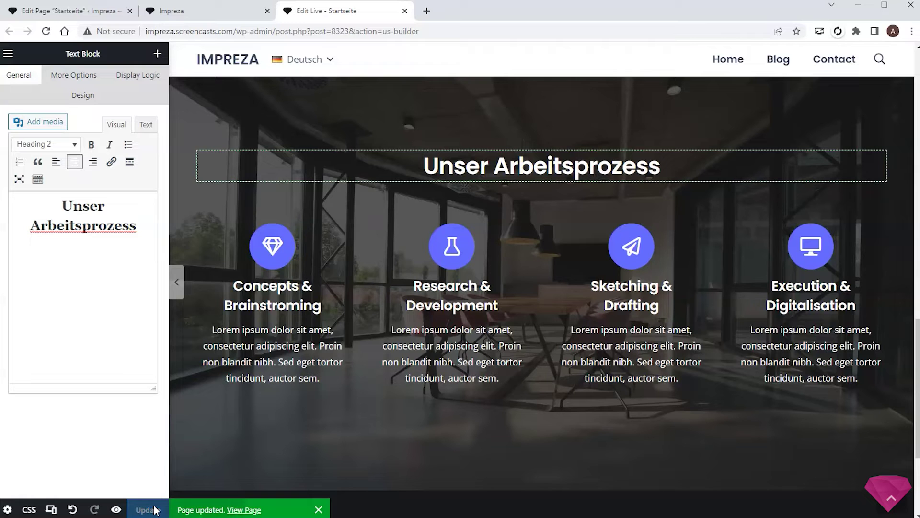
Reload the live German Startseite and scroll through it to check the translated headings.
left_click(214, 11)
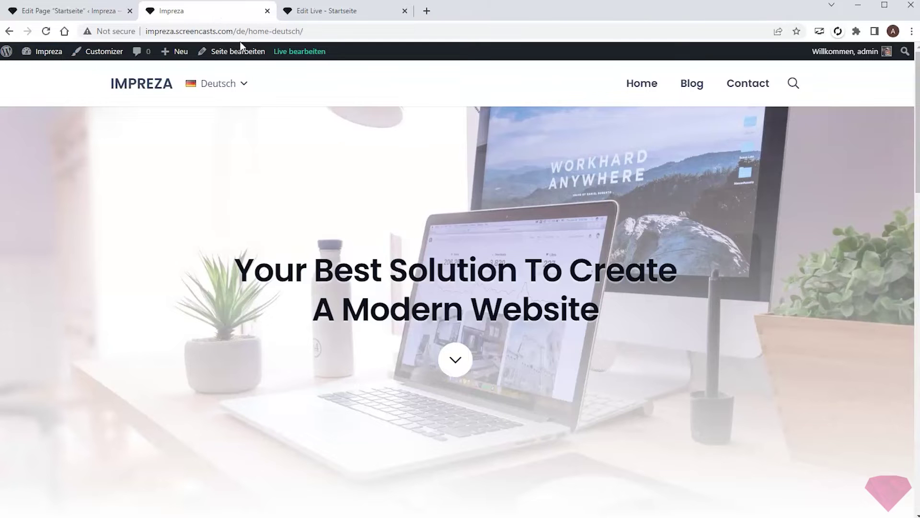
key("F5")
scroll(409, 201, "down", 10)
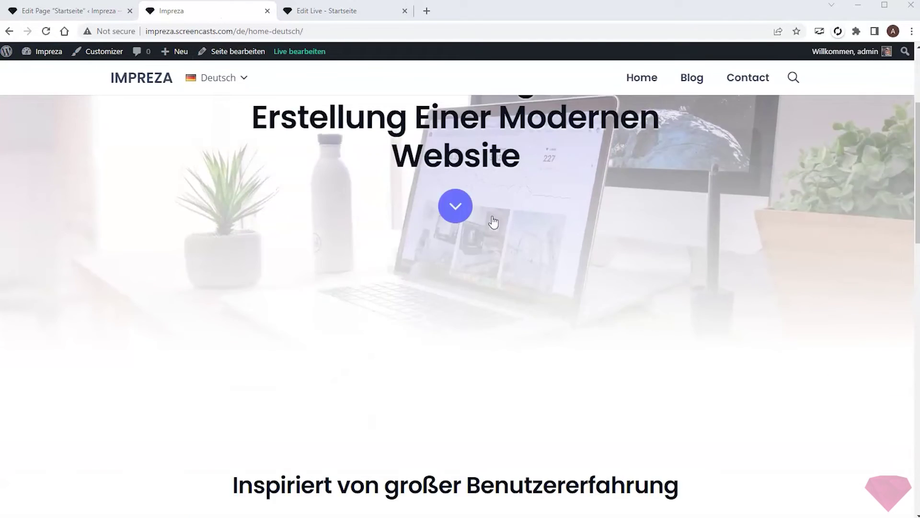
scroll(426, 238, "up", 10)
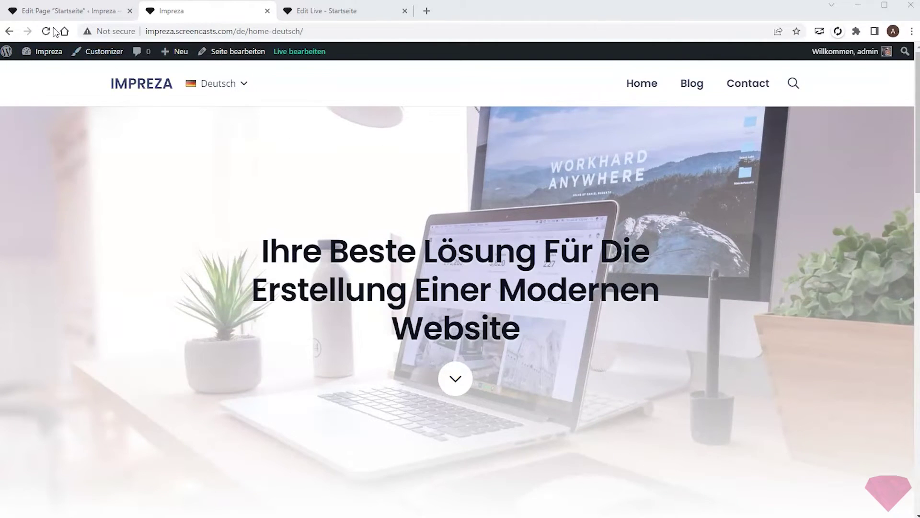
left_click(48, 12)
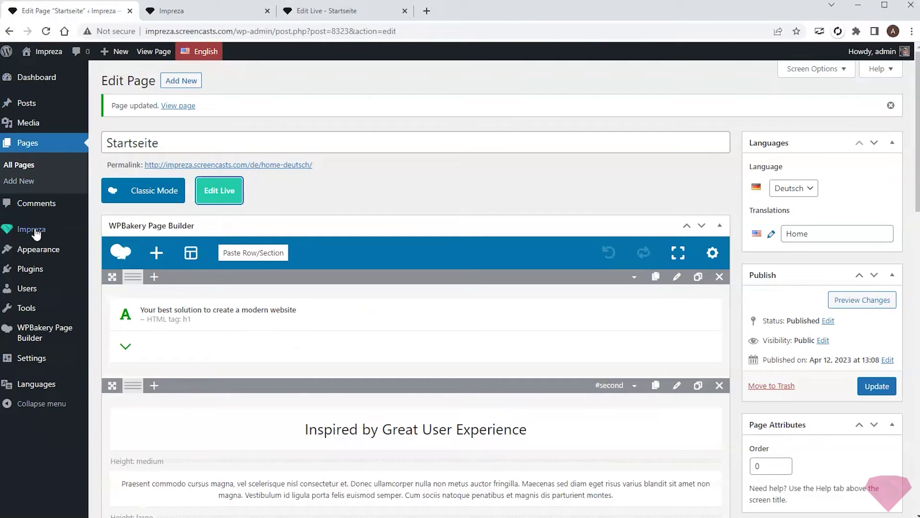
Create a German translation of the Header and confirm its language switcher dropdown settings.
mouse_move(35, 232)
left_click(111, 265)
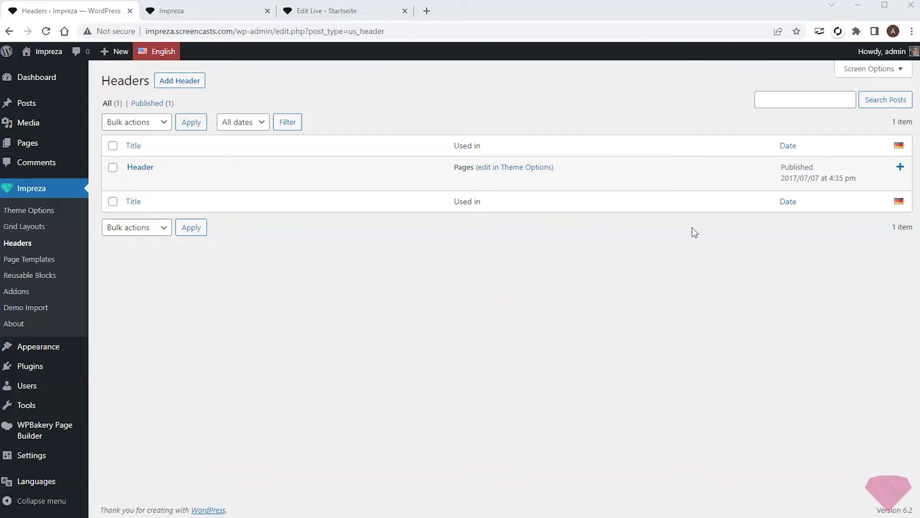
left_click(900, 167)
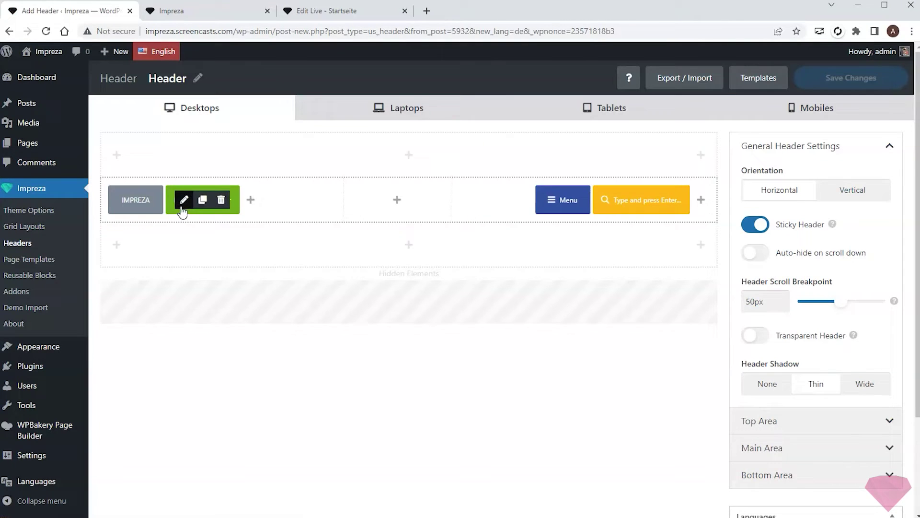
left_click(182, 207)
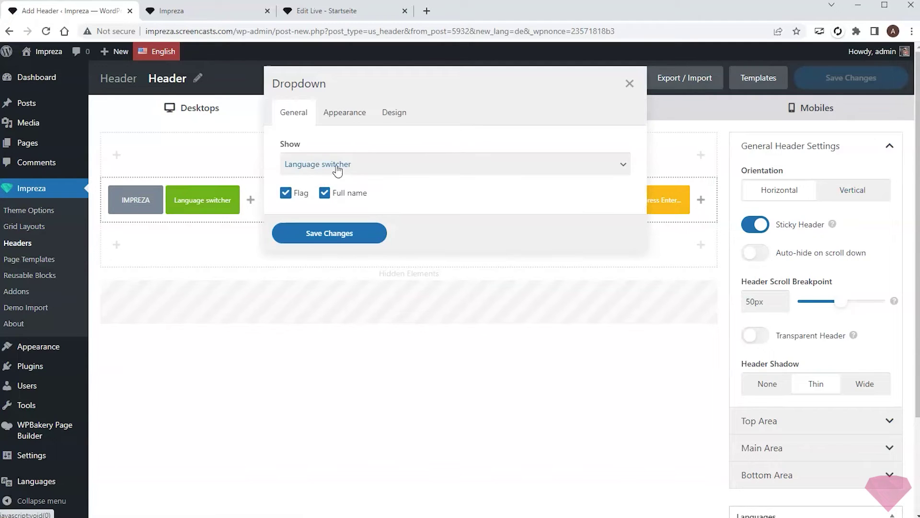
left_click(339, 233)
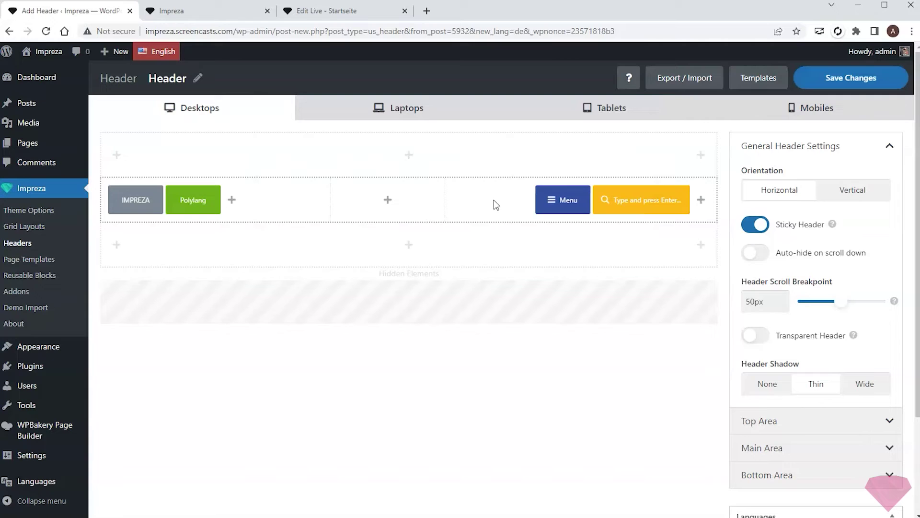
Keep the menu element set to Menu, save the German header, and preview the German home page.
mouse_move(545, 200)
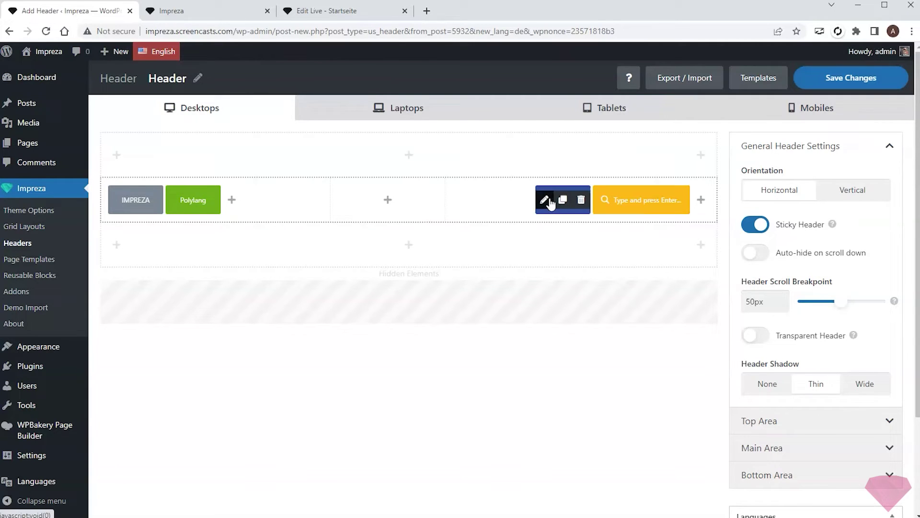
left_click(544, 202)
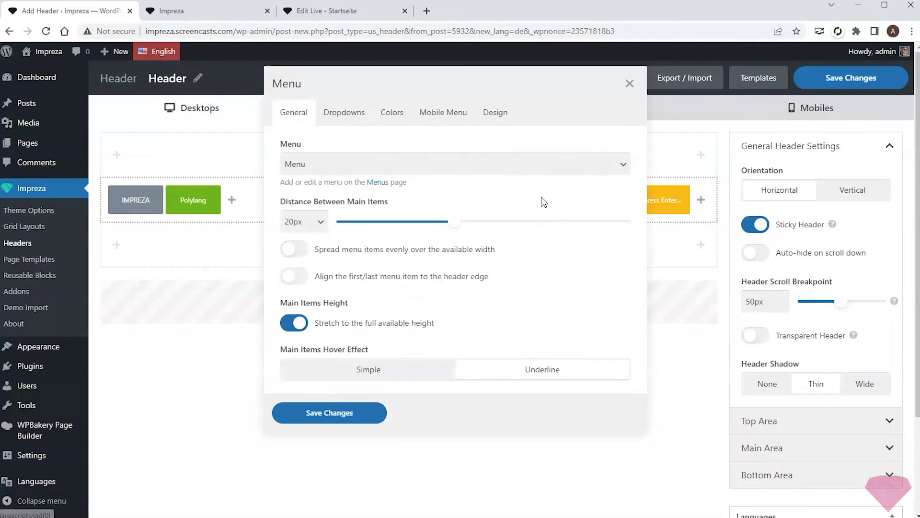
left_click(471, 168)
left_click(471, 168)
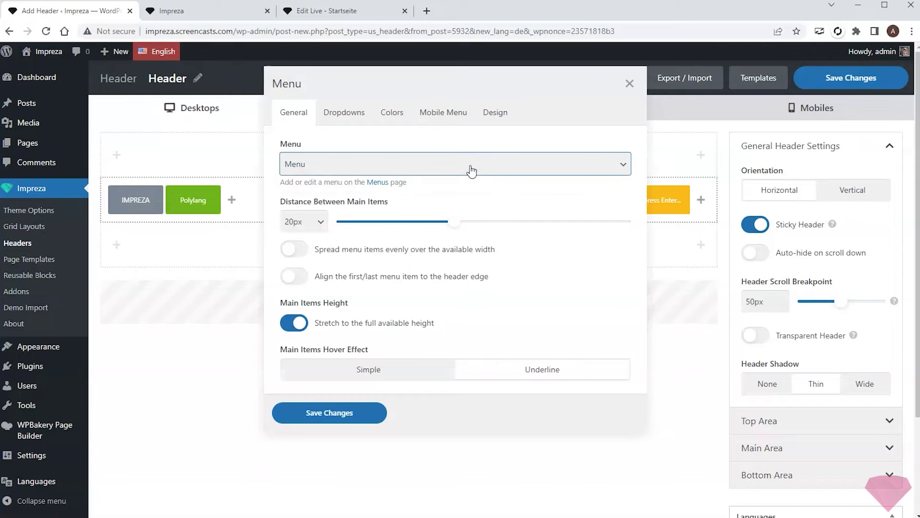
left_click(342, 412)
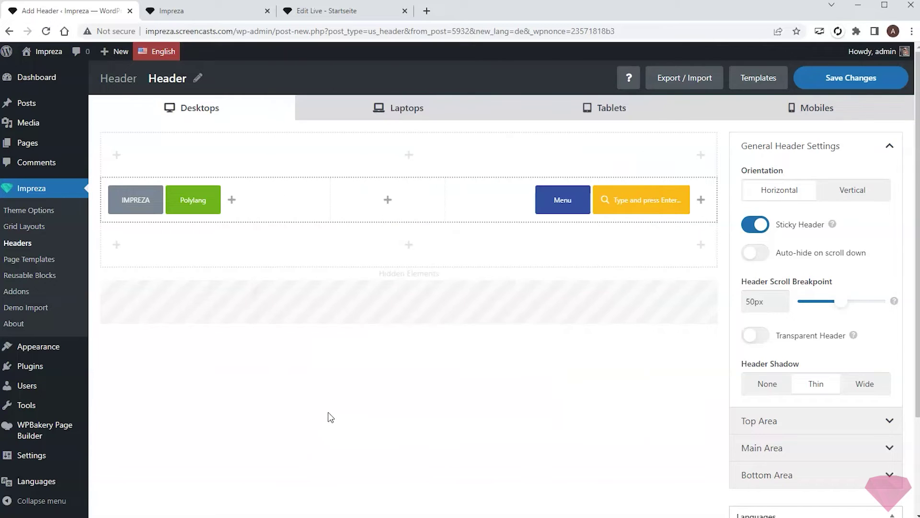
left_click(829, 85)
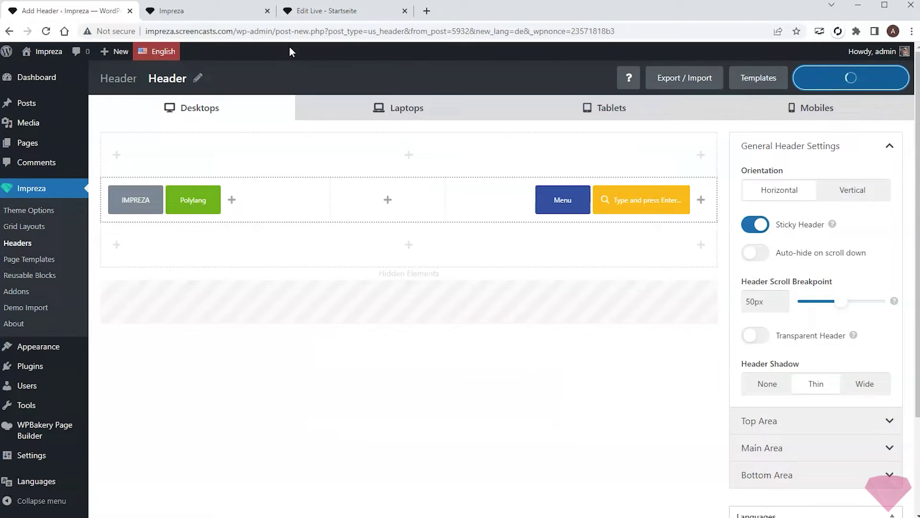
left_click(207, 11)
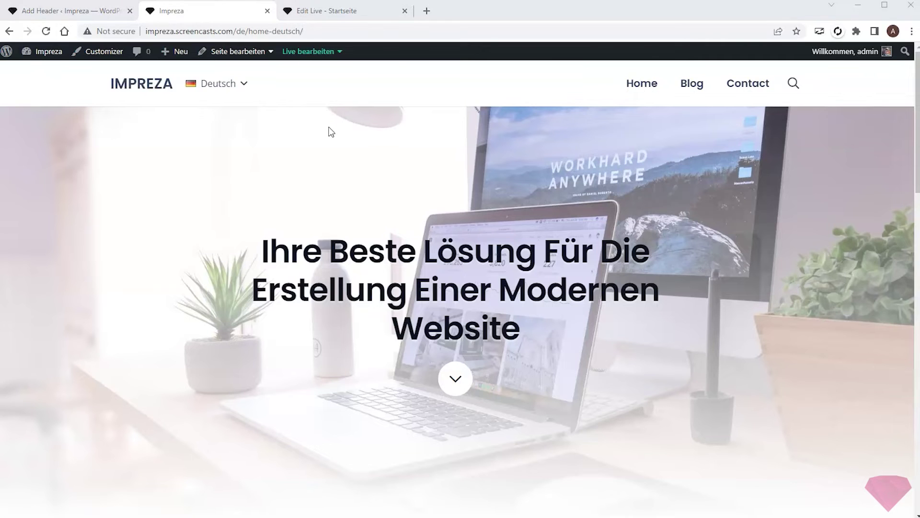
left_click(66, 12)
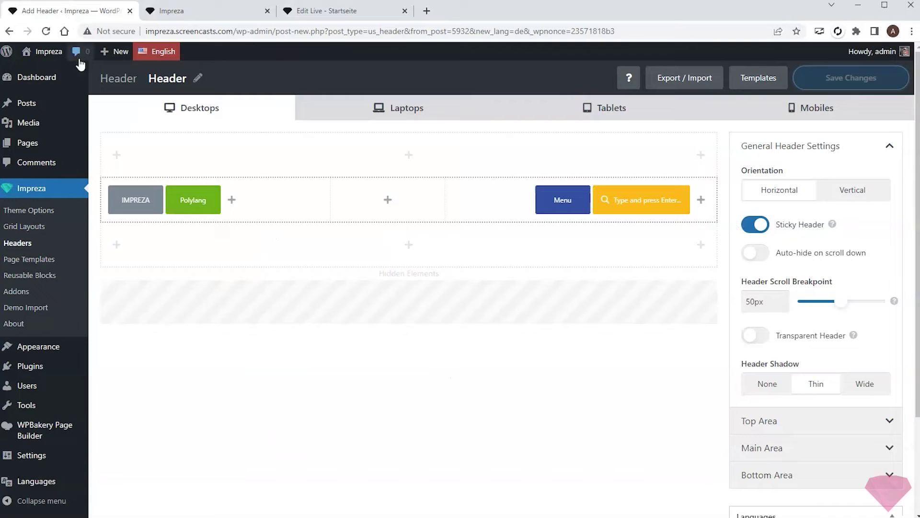
Publish a German translation of the Blog page titled 'Blog'.
left_click(32, 146)
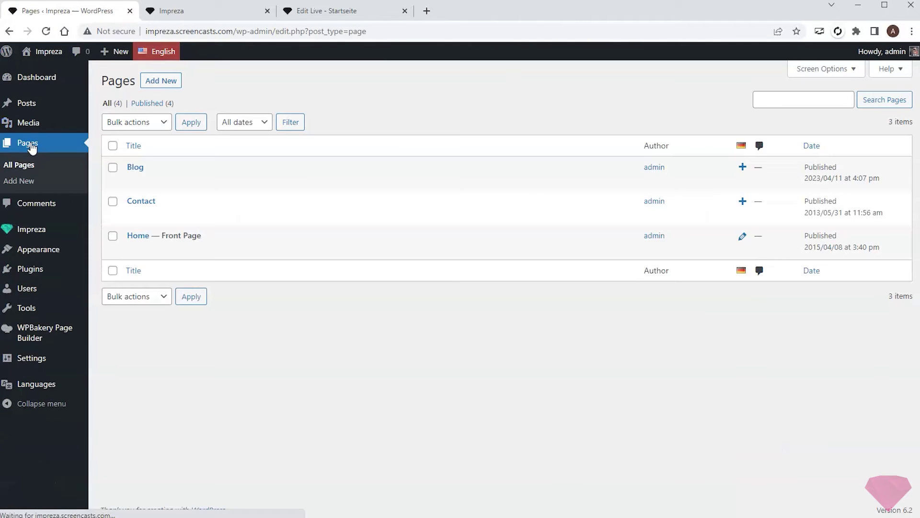
mouse_move(143, 242)
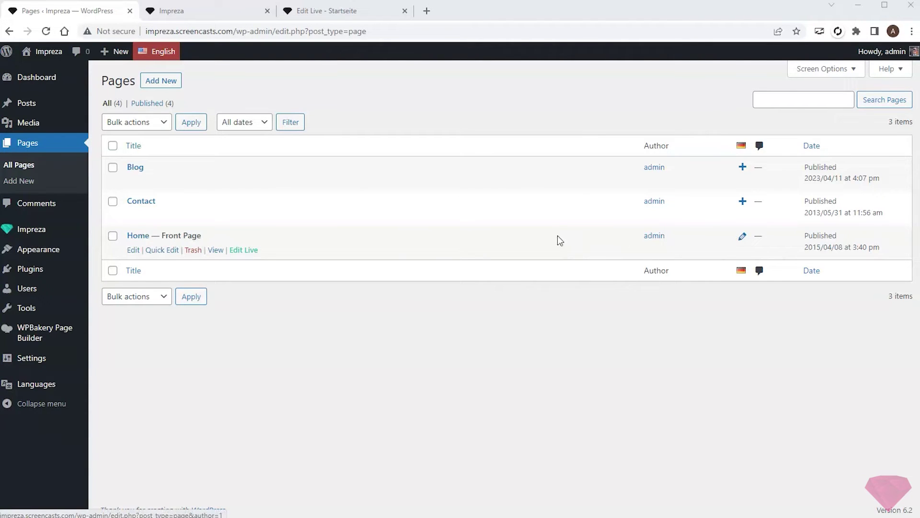
left_click(742, 169)
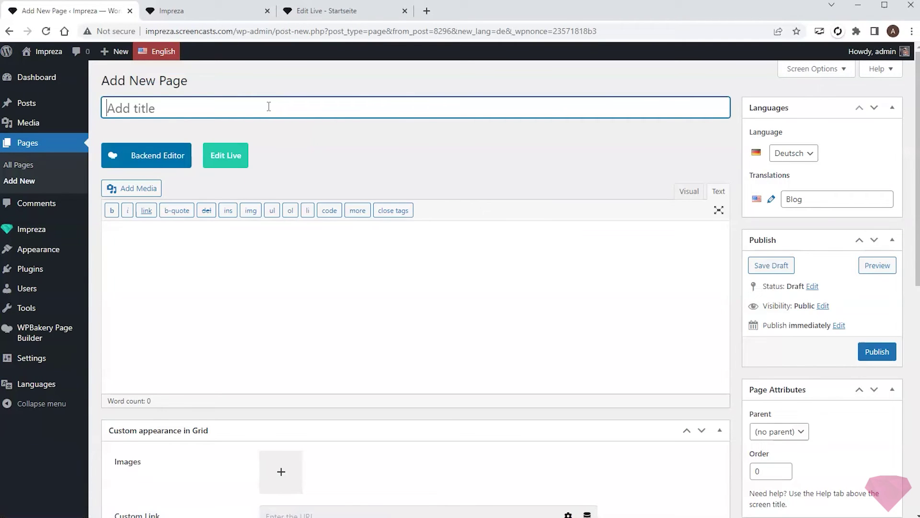
left_click(269, 107)
type("Blog")
left_click(877, 352)
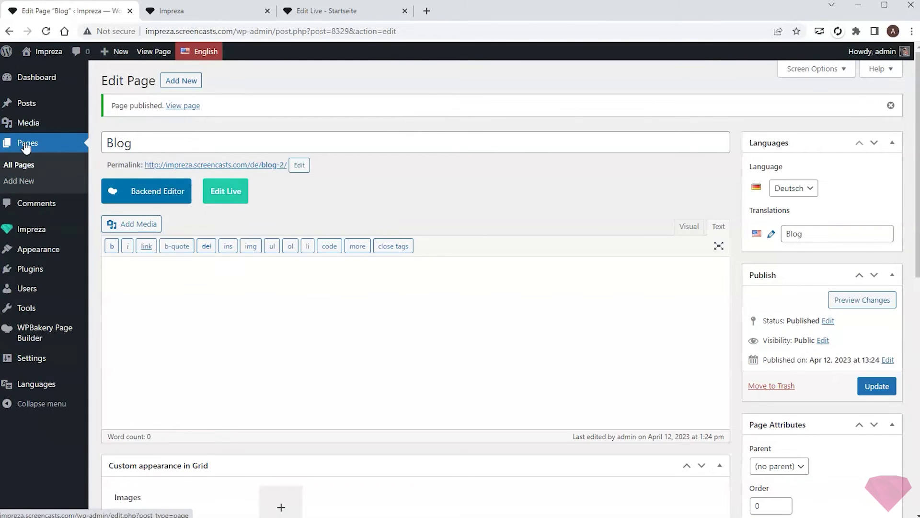
Publish a German translation of the Contact page titled 'Kontakt'.
left_click(26, 145)
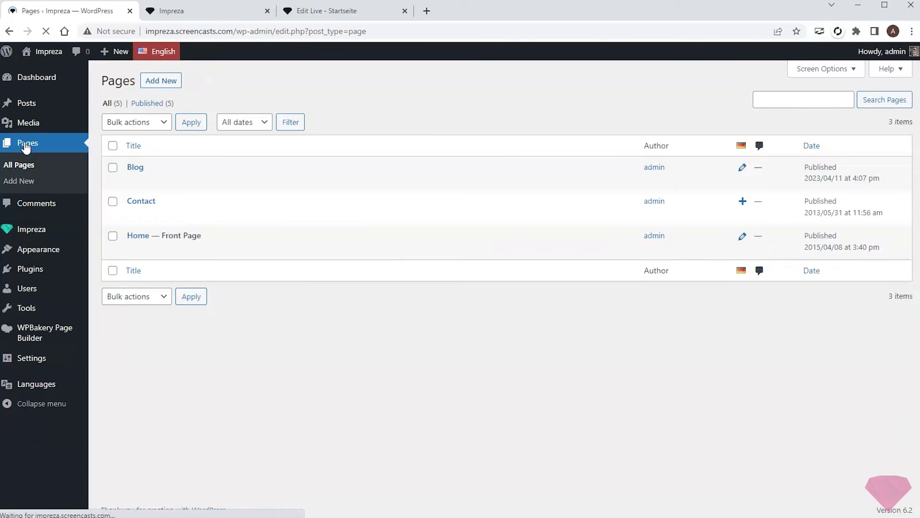
left_click(742, 201)
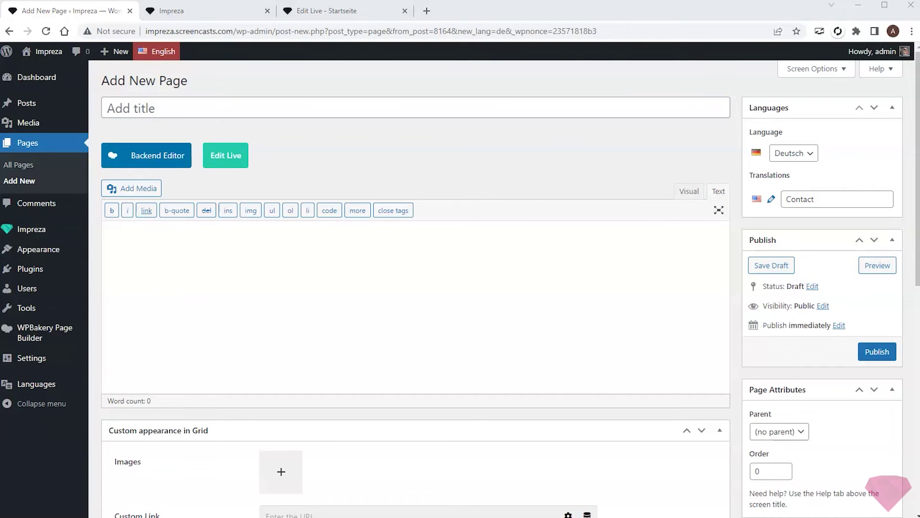
left_click(251, 103)
type("Kontakt")
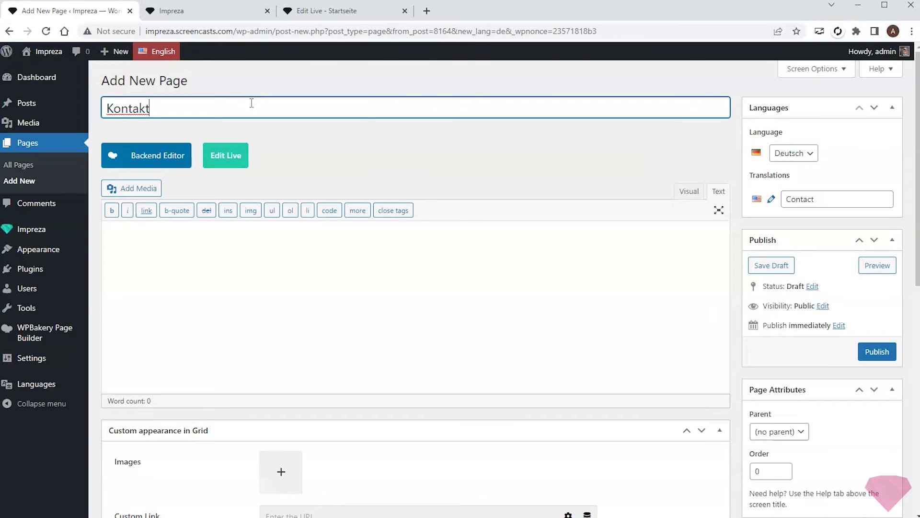
left_click(874, 355)
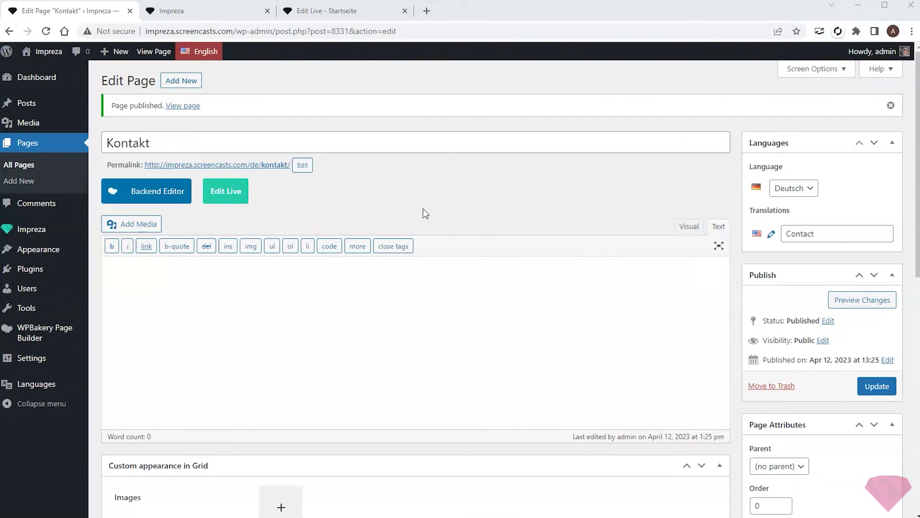
mouse_move(48, 249)
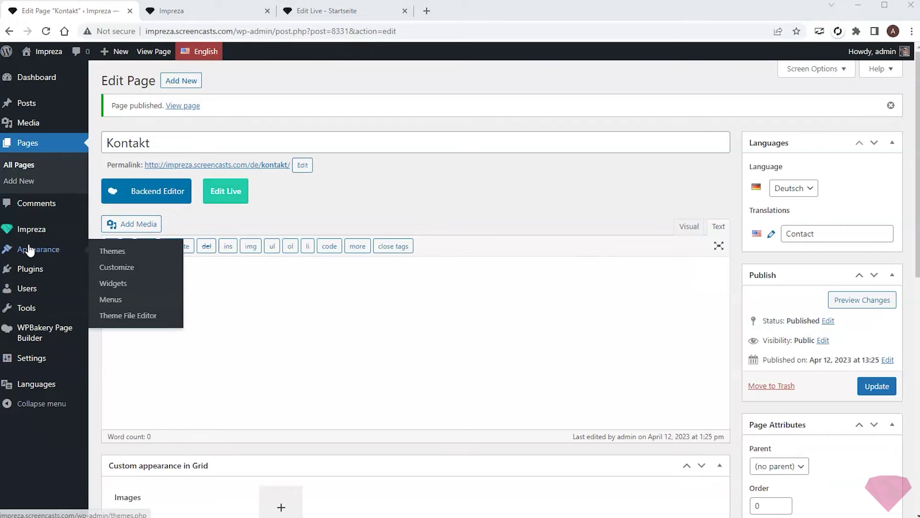
left_click(104, 301)
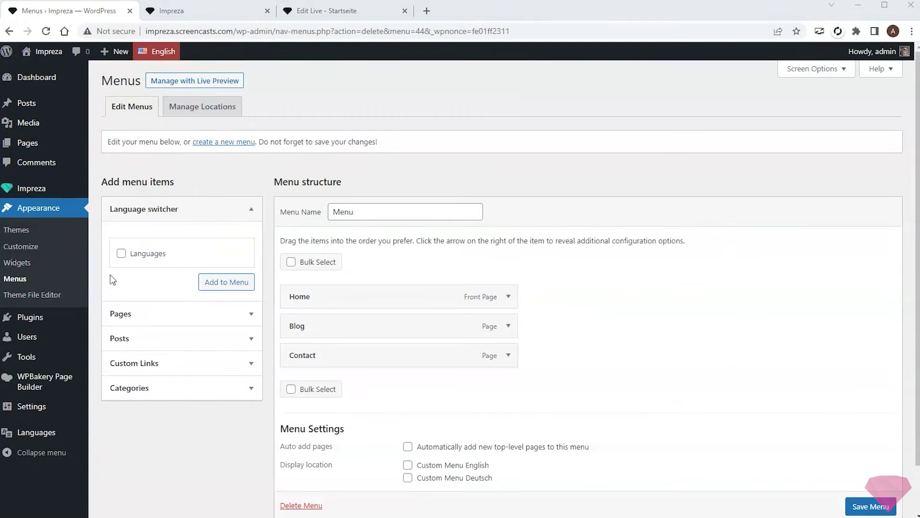
With the admin language set to Deutsch, create a new menu named 'Menu-de'.
mouse_move(163, 51)
left_click(168, 87)
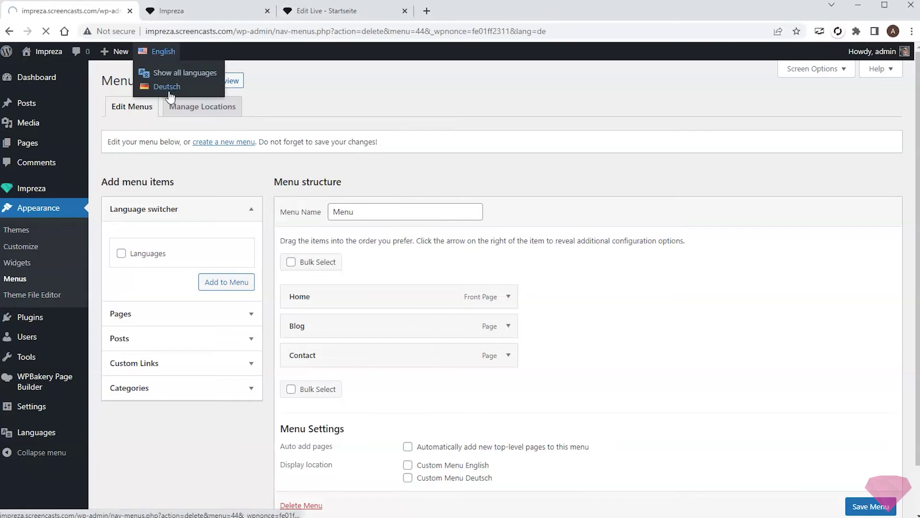
left_click(226, 143)
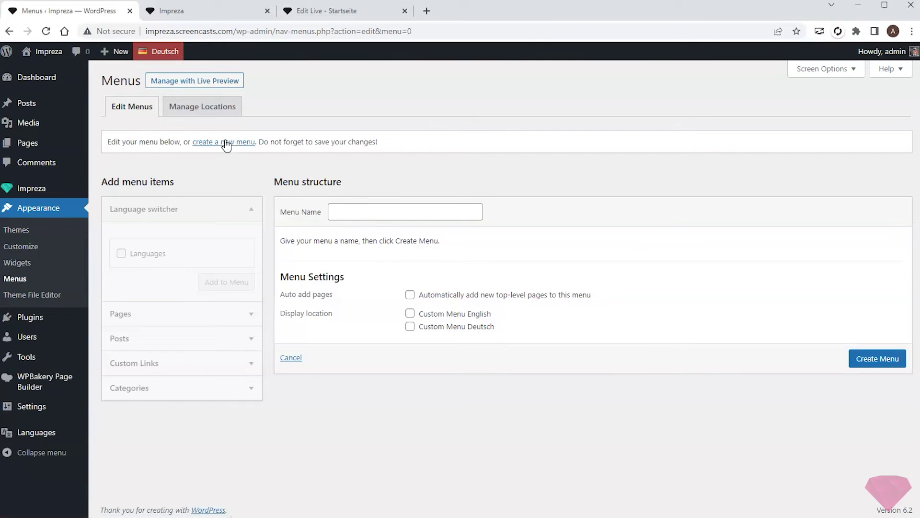
left_click(365, 215)
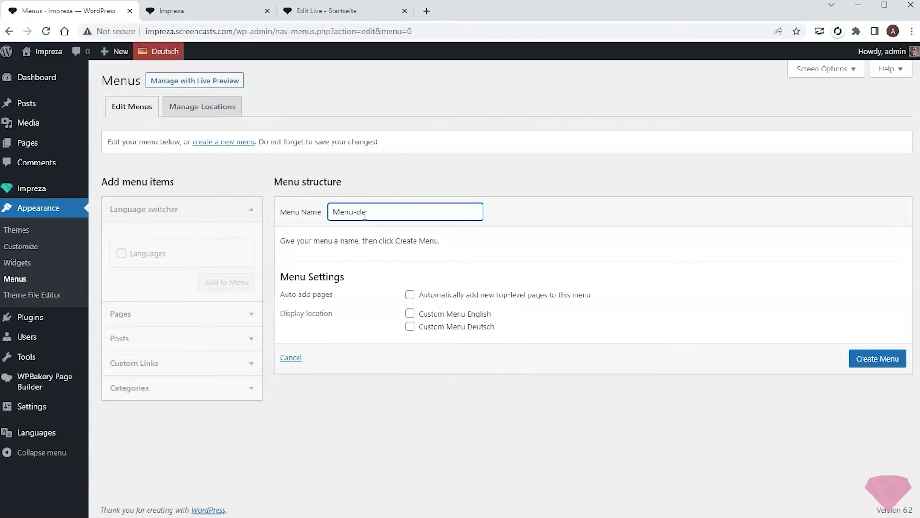
type("Menu-de")
left_click(865, 357)
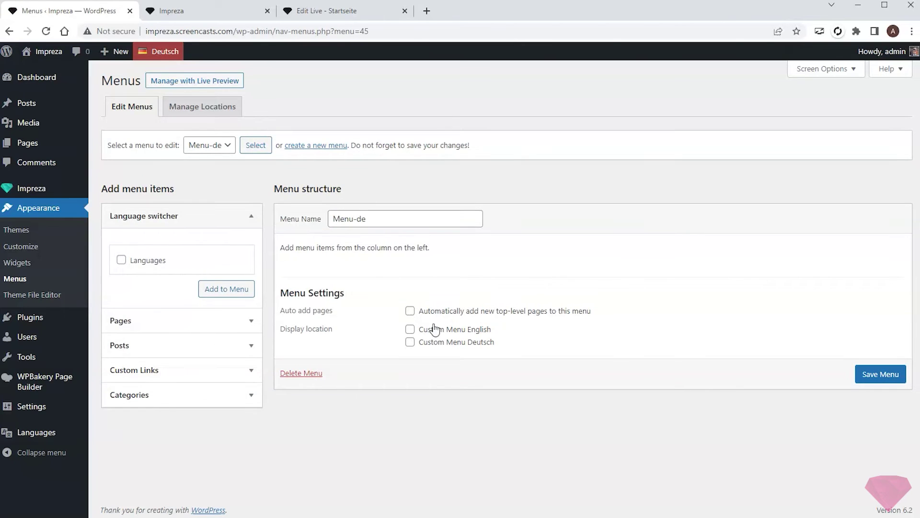
Add the Startseite, Blog and Kontakt pages to Menu-de and save the menu.
left_click(244, 320)
left_click(179, 274)
left_click(121, 297)
left_click(121, 310)
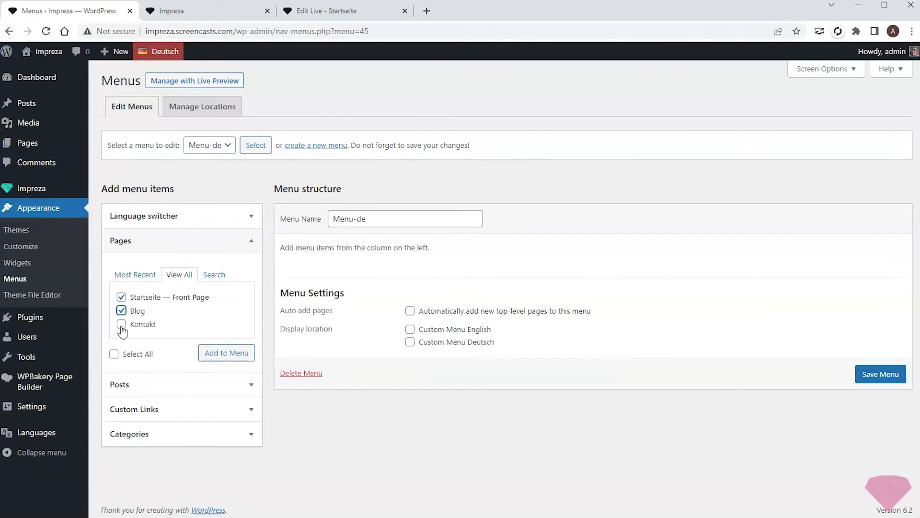
left_click(121, 324)
left_click(226, 354)
scroll(815, 475, "down", 1)
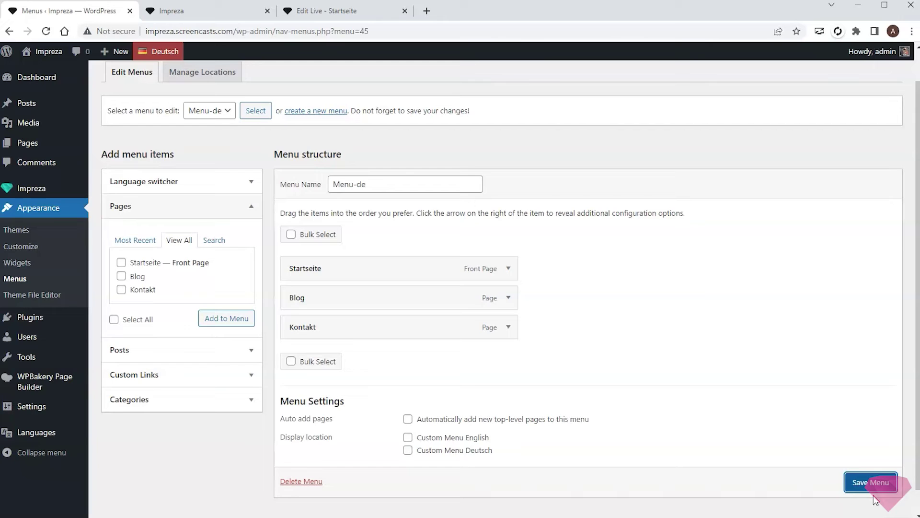
left_click(873, 491)
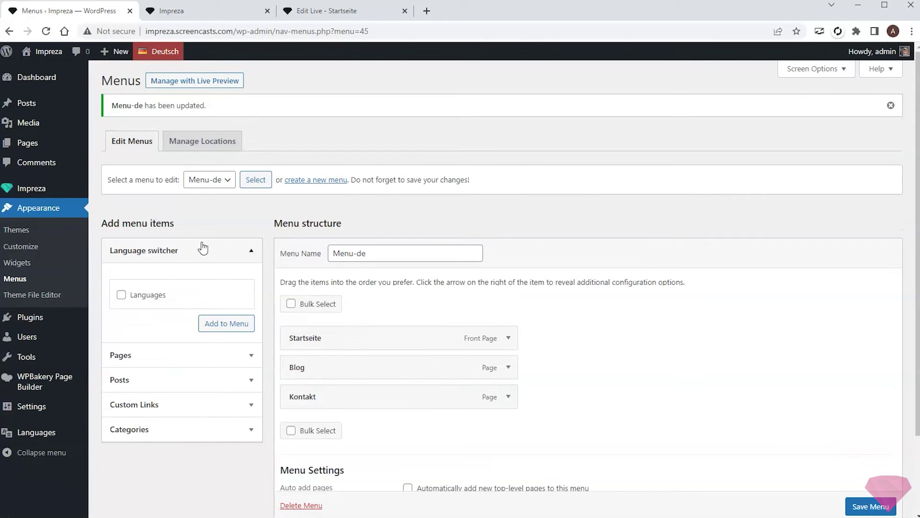
Set the German header's Menu element to 'Menu-de' and save the header.
mouse_move(71, 191)
left_click(114, 223)
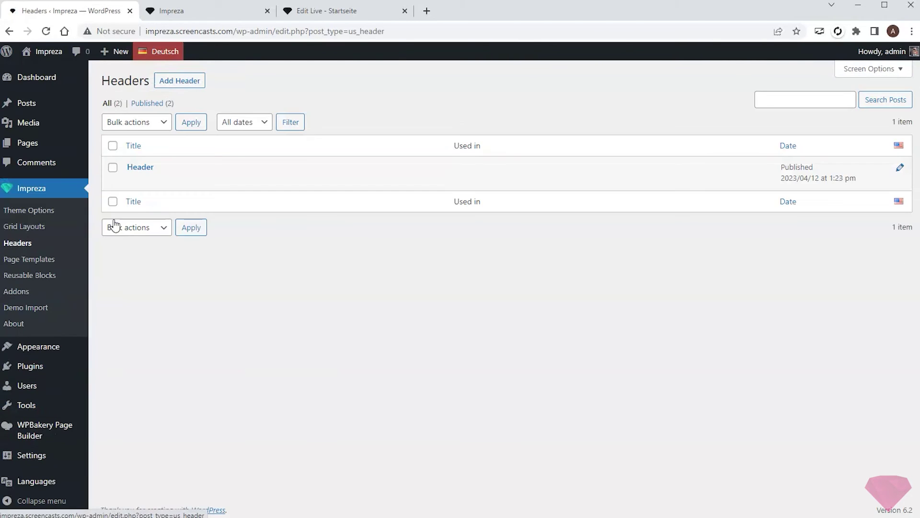
left_click(142, 167)
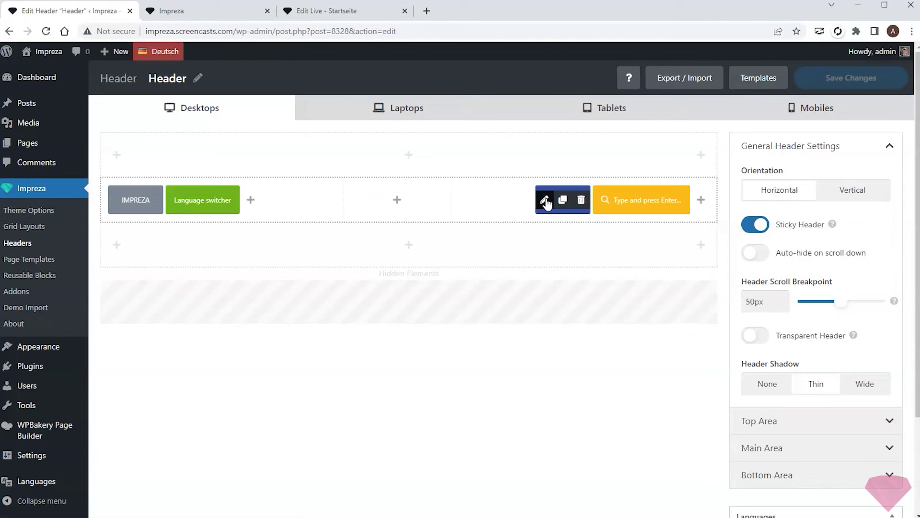
left_click(545, 200)
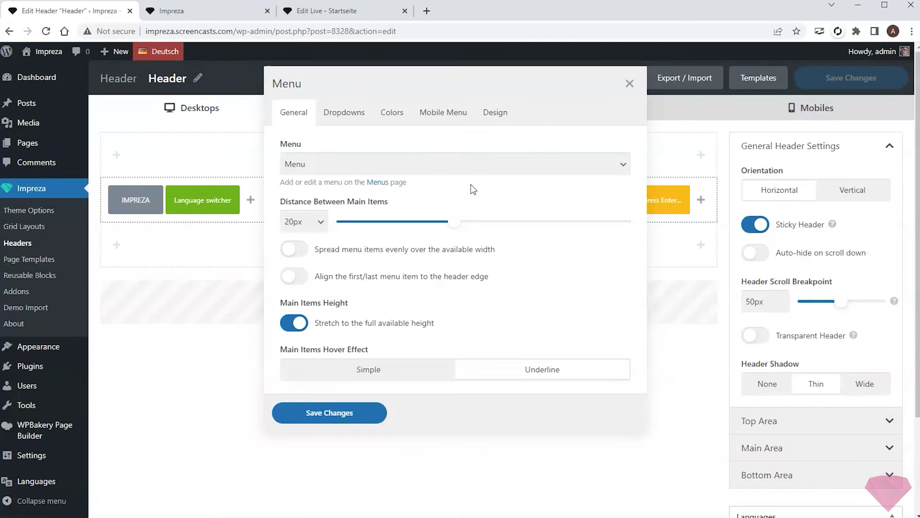
left_click(446, 169)
left_click(321, 193)
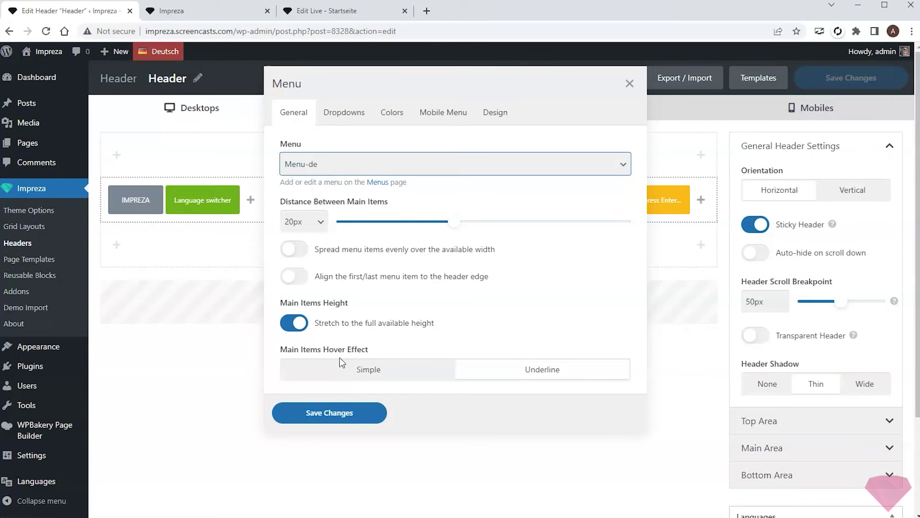
left_click(325, 414)
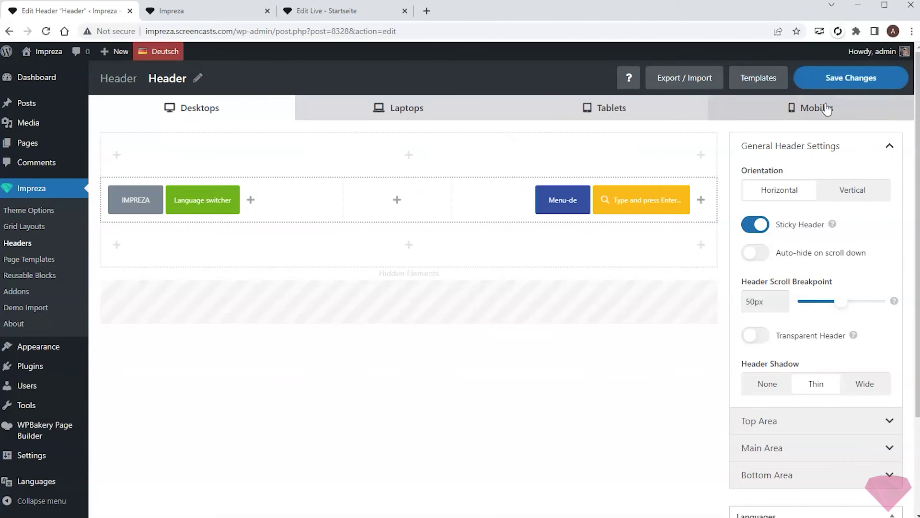
left_click(846, 73)
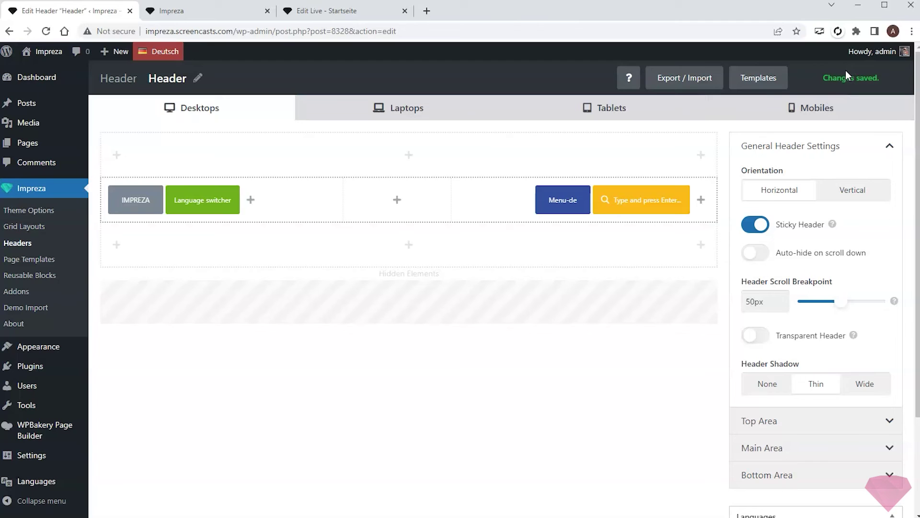
left_click(209, 11)
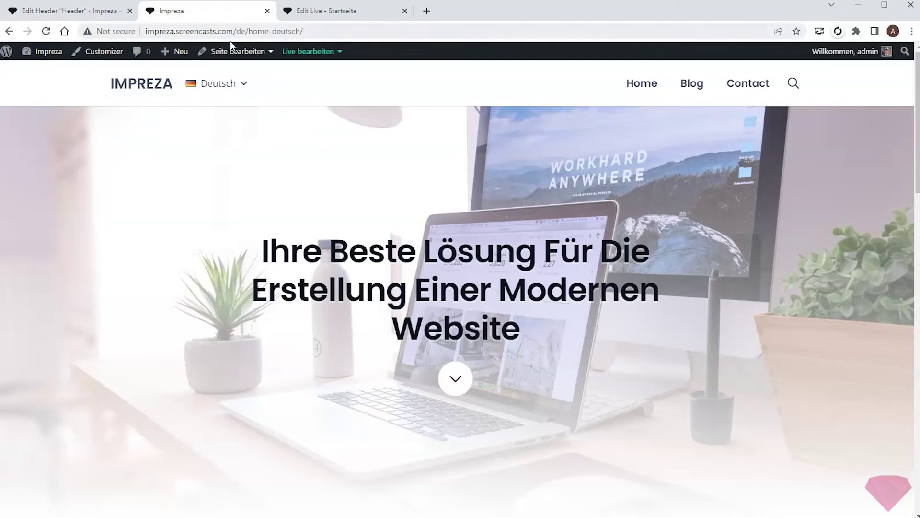
key("F5")
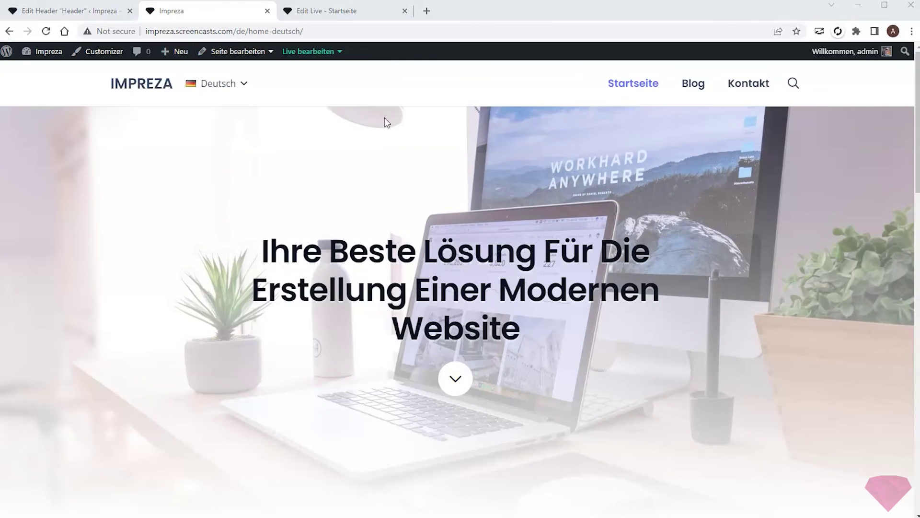
scroll(483, 196, "down", 15)
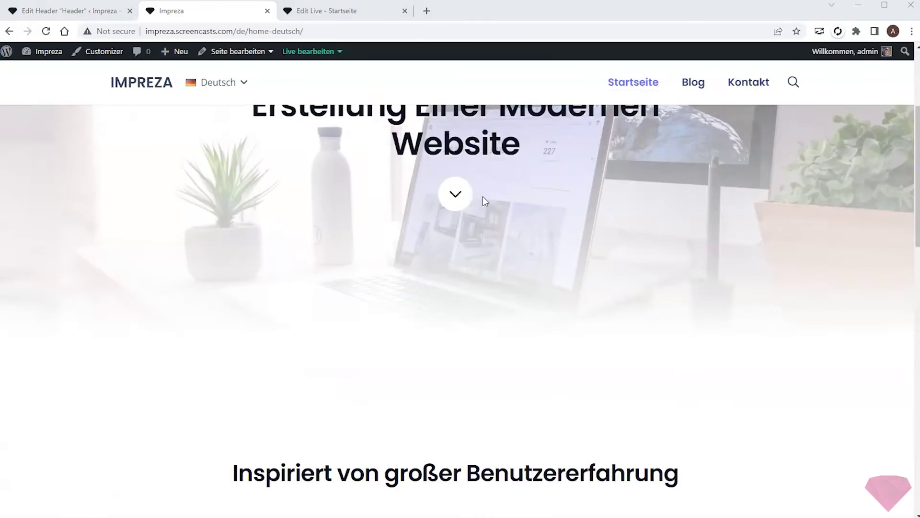
scroll(405, 201, "down", 1)
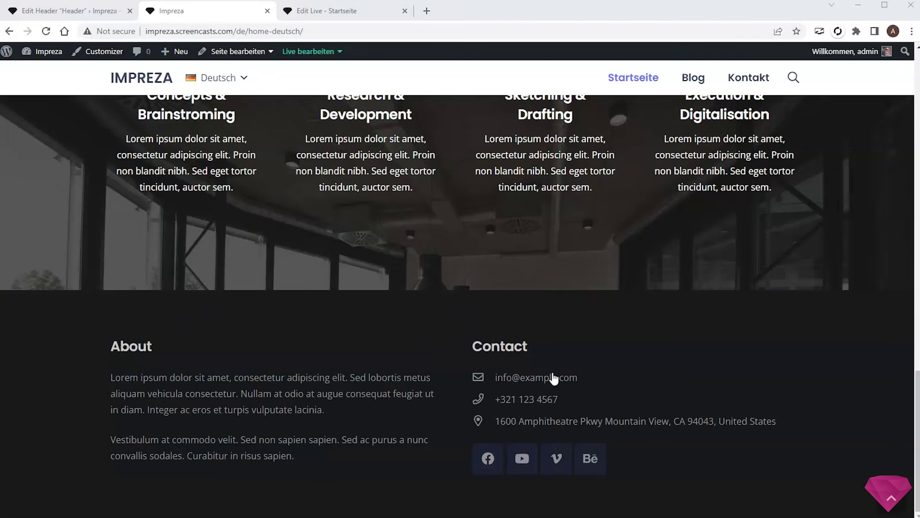
scroll(315, 297, "up", 16)
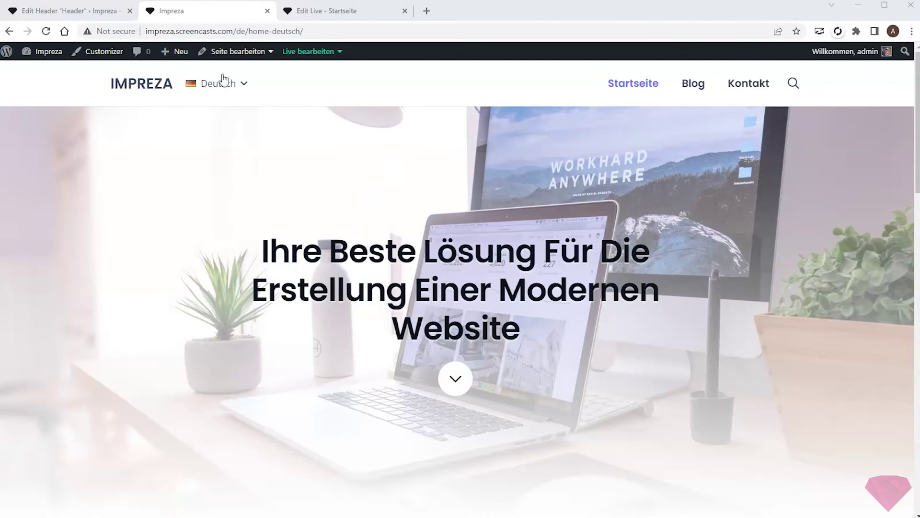
left_click(69, 11)
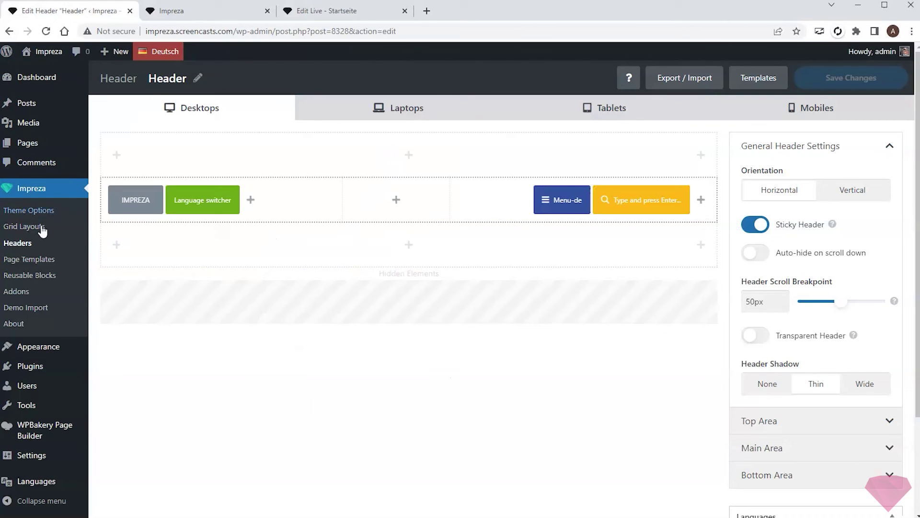
Show reusable blocks in all languages, open the Footer block and select all its code.
left_click(30, 275)
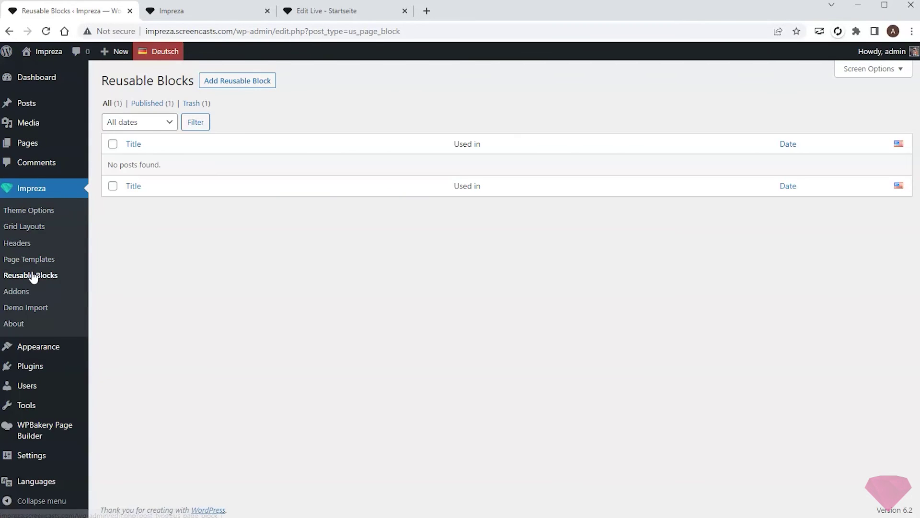
mouse_move(163, 53)
left_click(167, 75)
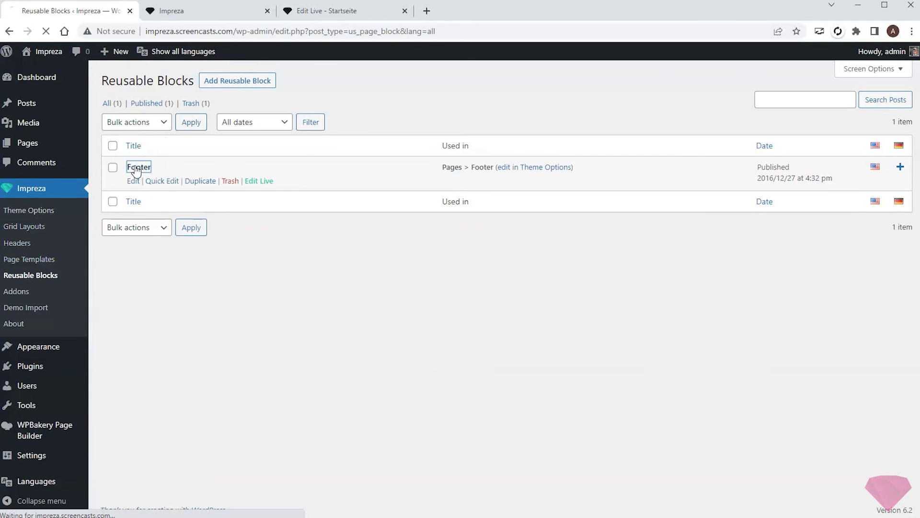
left_click(127, 155)
left_click(292, 268)
key("ctrl+a")
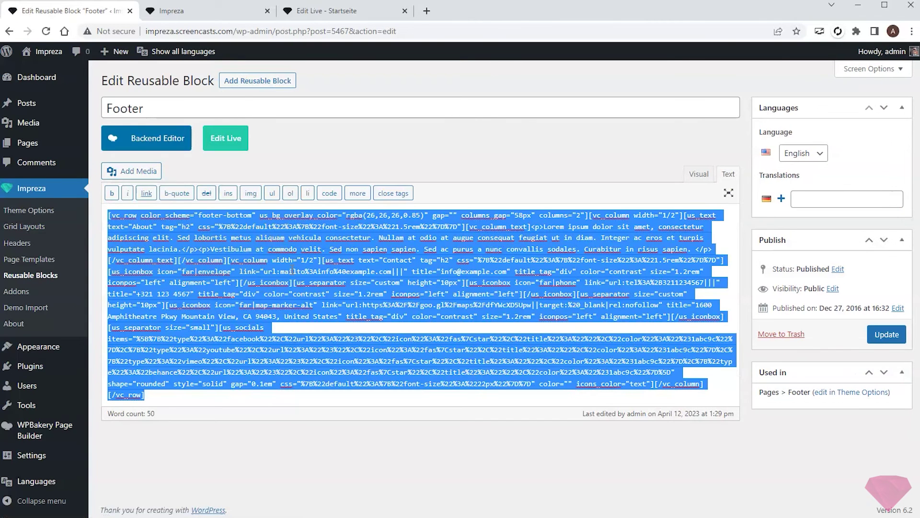
Publish a German translation of Footer titled 'Footer-de' and open its live editor in a new tab.
left_click(782, 199)
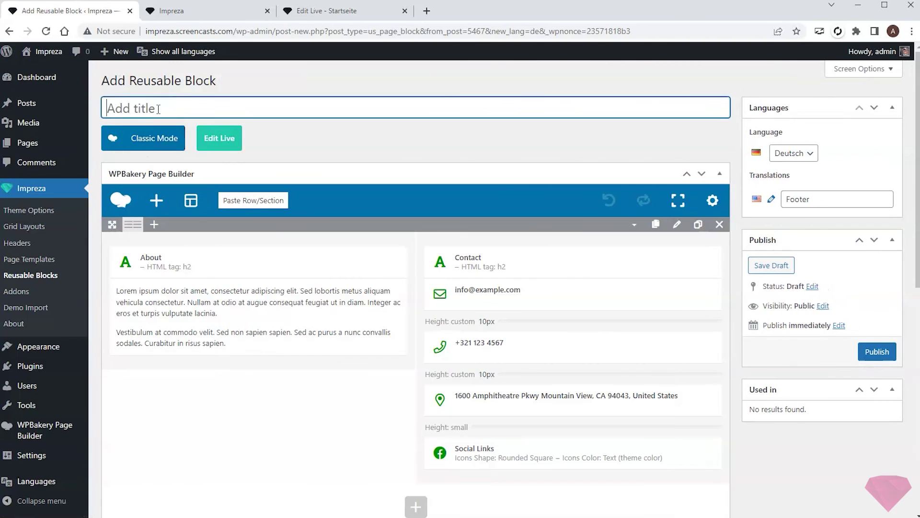
type("Footer-de")
left_click(877, 352)
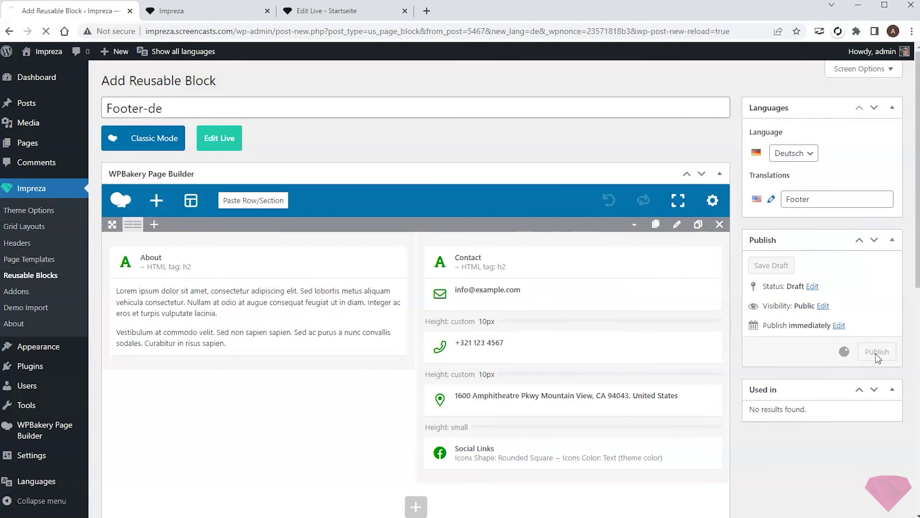
right_click(224, 175)
left_click(249, 181)
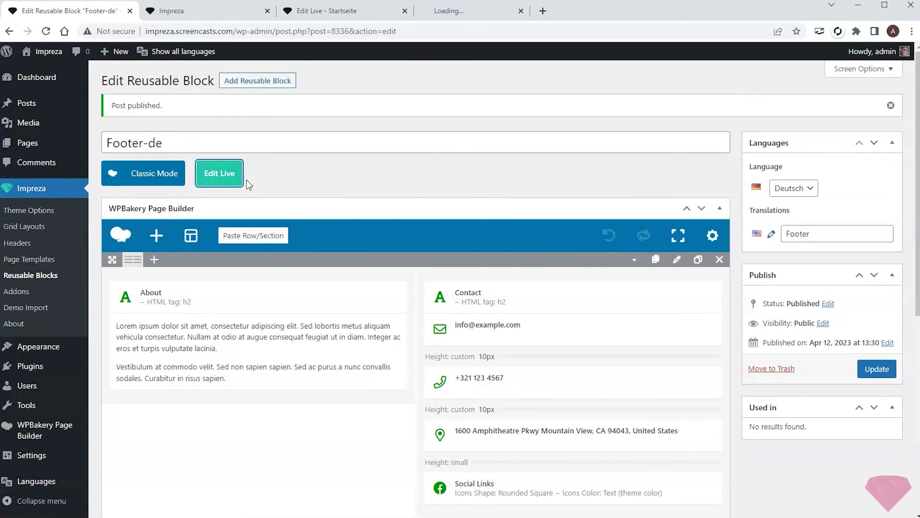
Change the Footer-de headings About to 'Über uns' and Contact to 'Kontakt', then update the block.
left_click(464, 11)
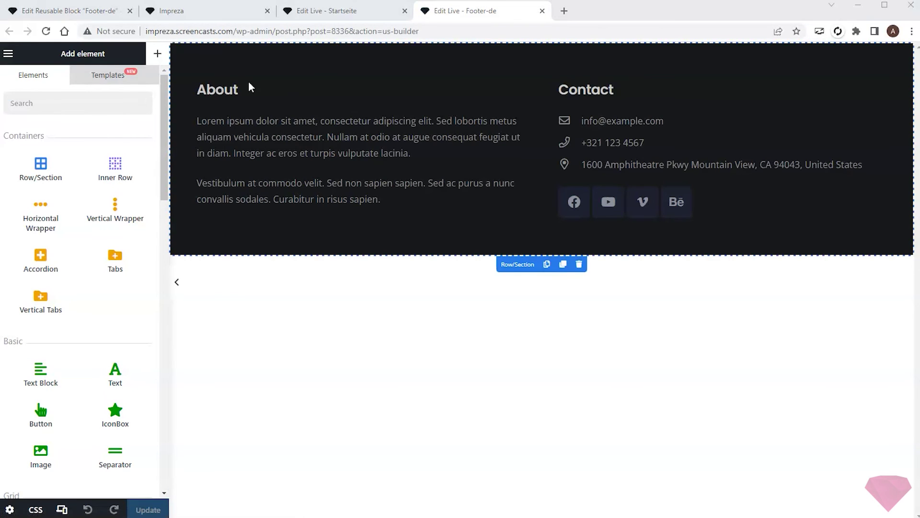
left_click(223, 89)
double_click(58, 115)
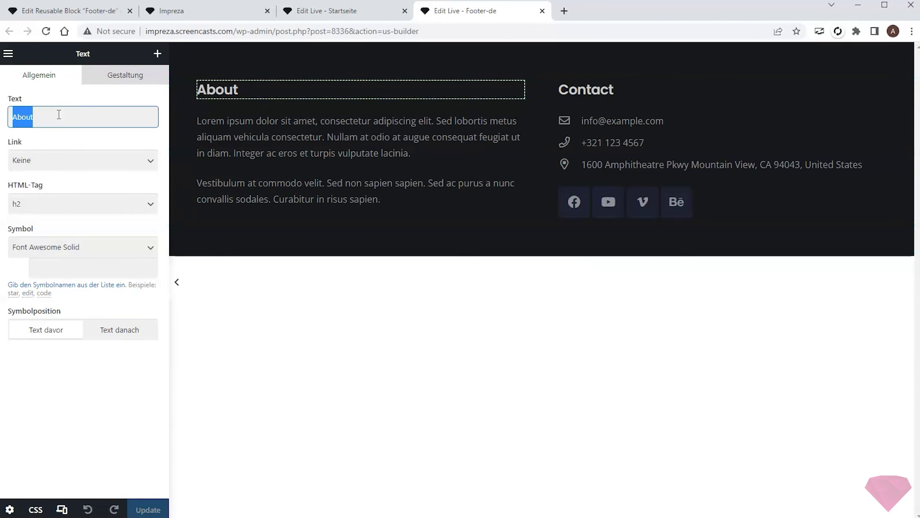
type("Über uns")
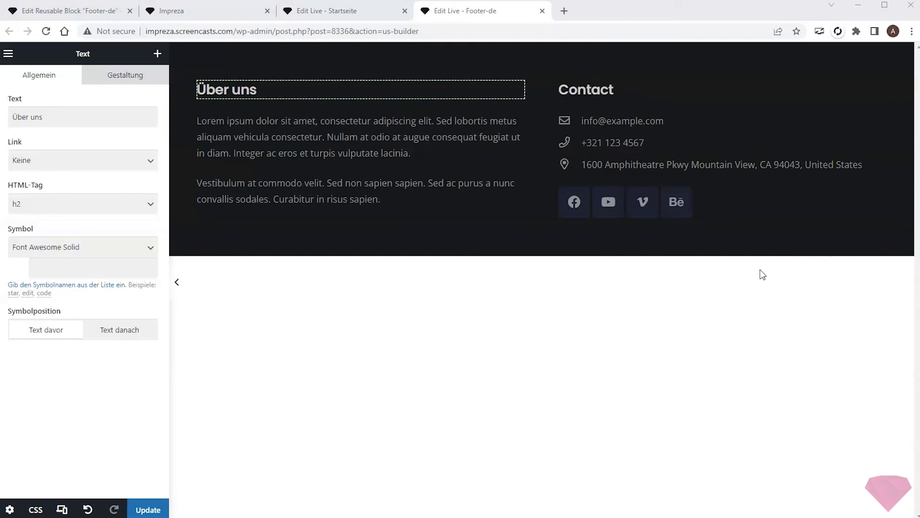
left_click(586, 90)
double_click(63, 111)
type("Kontakt")
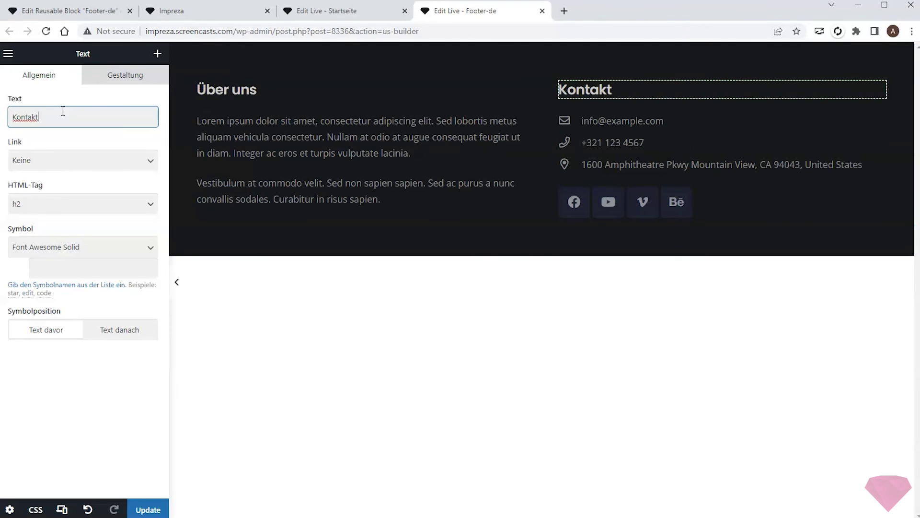
left_click(148, 509)
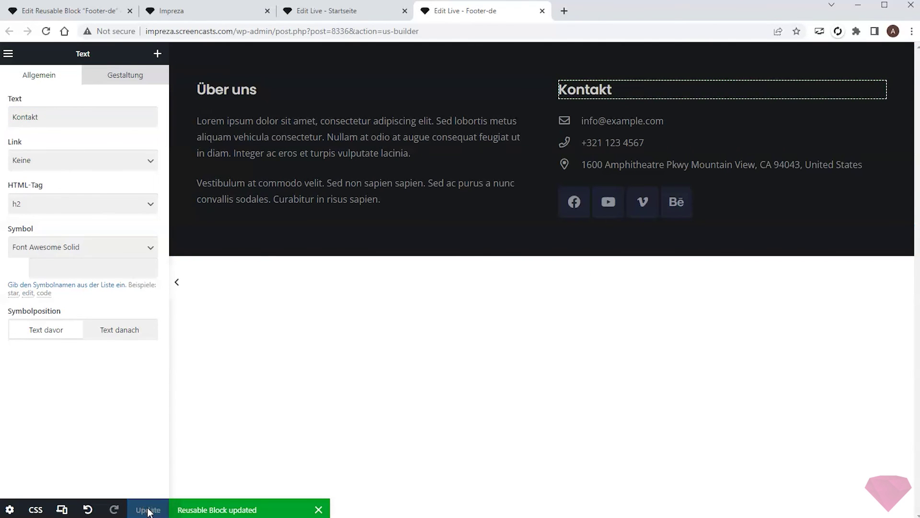
Reload the live German home page and check that its footer reads 'Über uns' and 'Kontakt'.
left_click(203, 11)
key("F5")
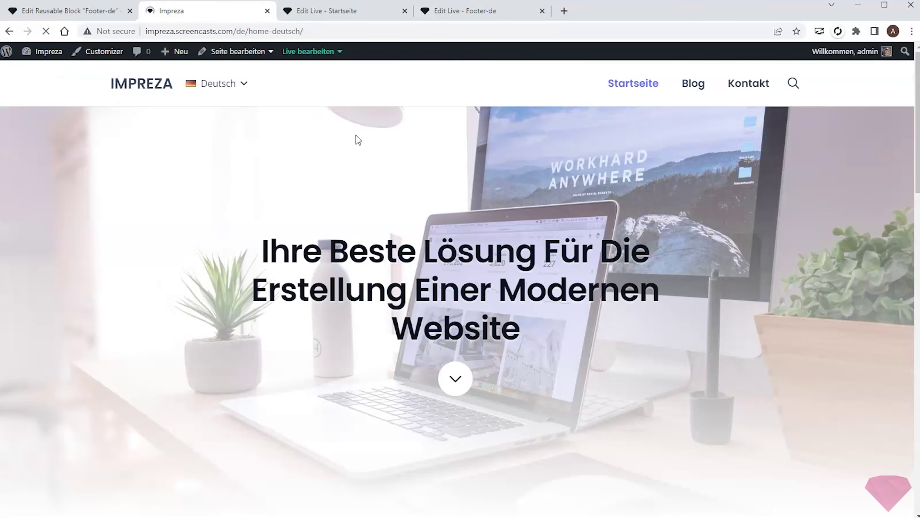
scroll(387, 153, "down", 1)
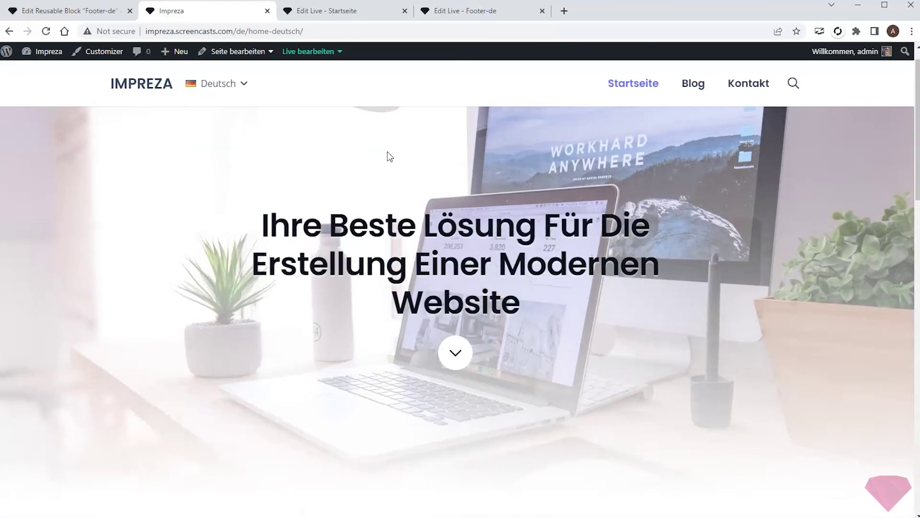
scroll(387, 152, "down", 15)
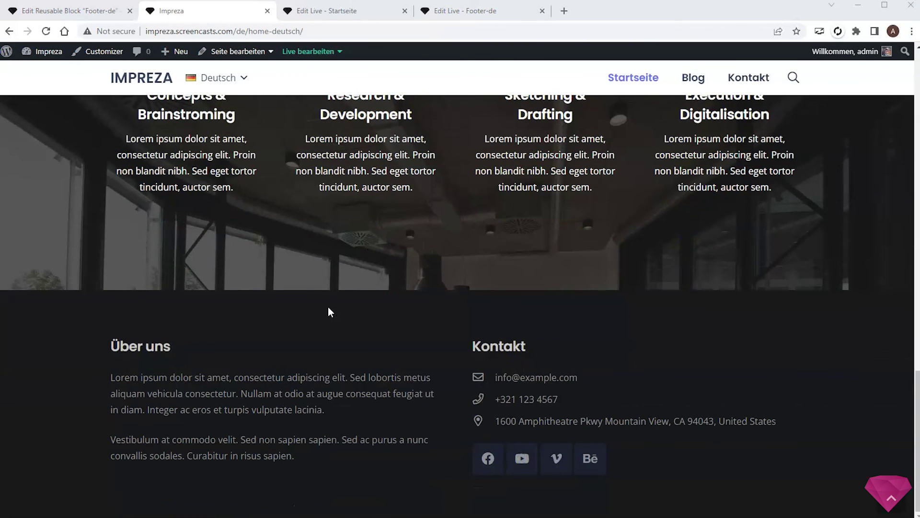
scroll(328, 307, "up", 15)
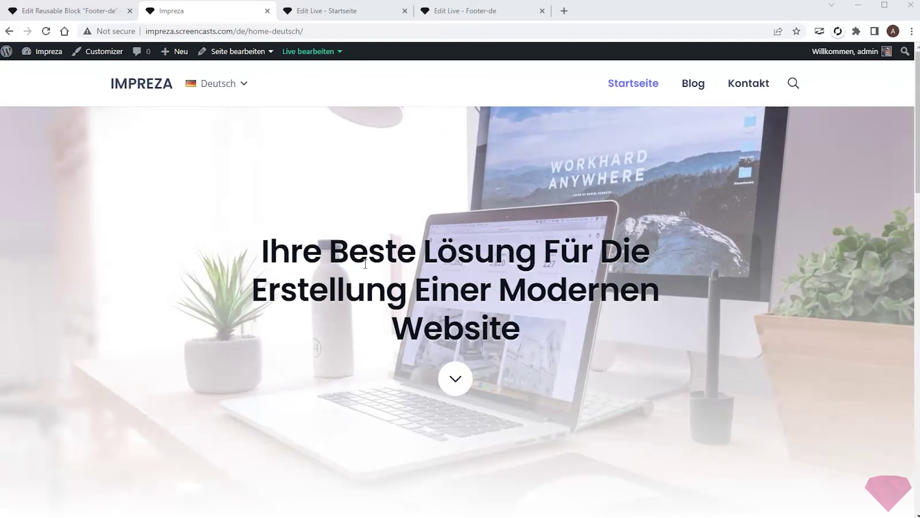